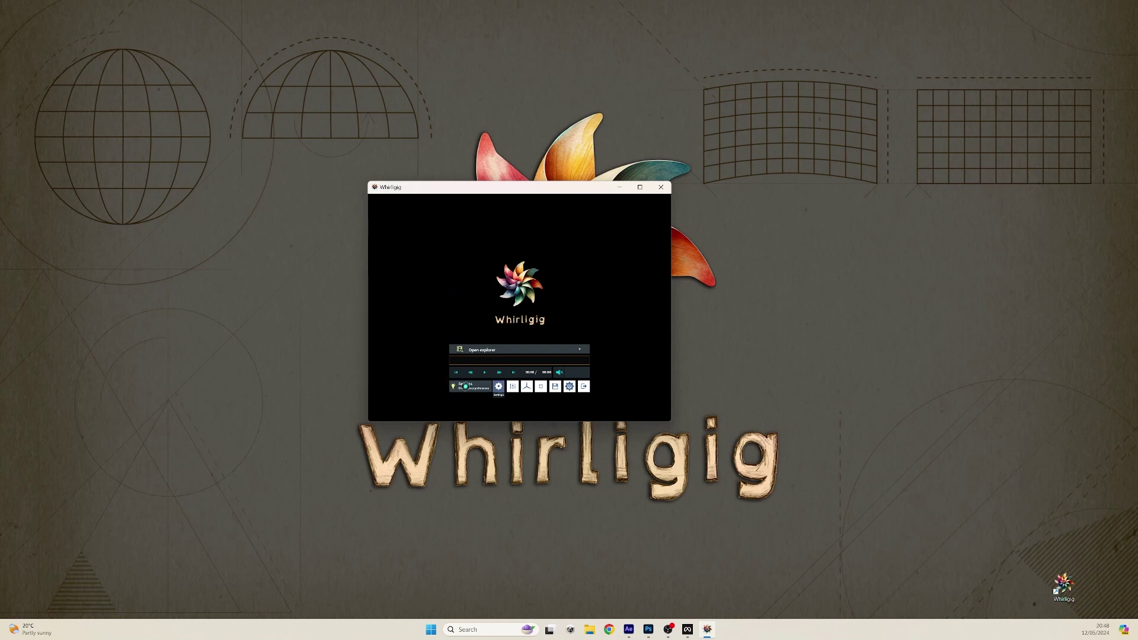
Open the monitoring options within the interface settings.
click(466, 387)
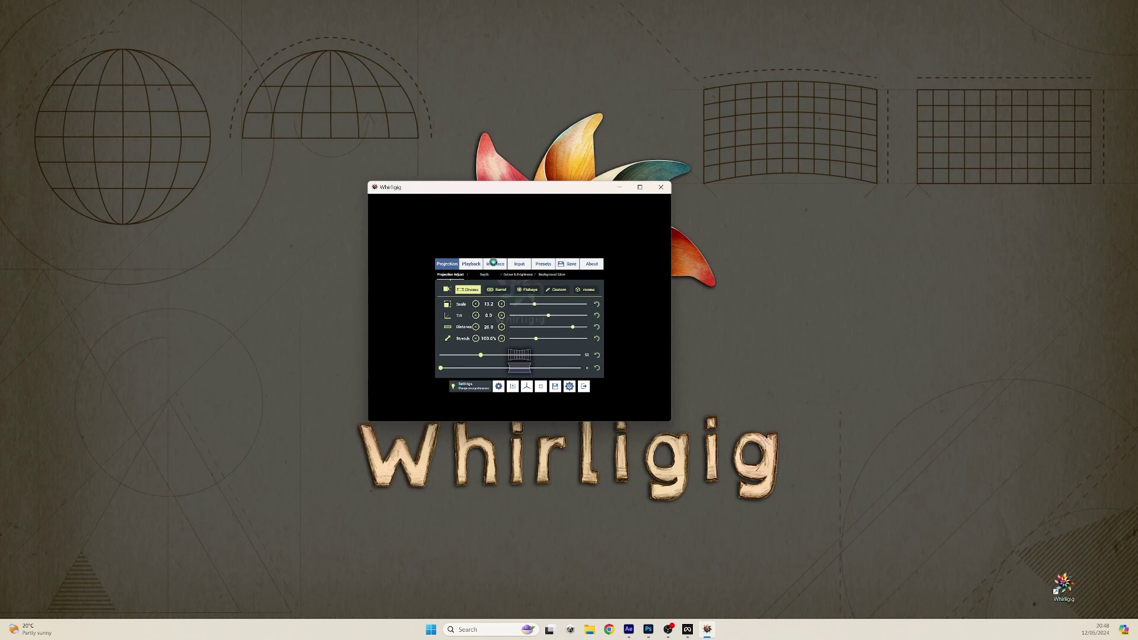
click(493, 264)
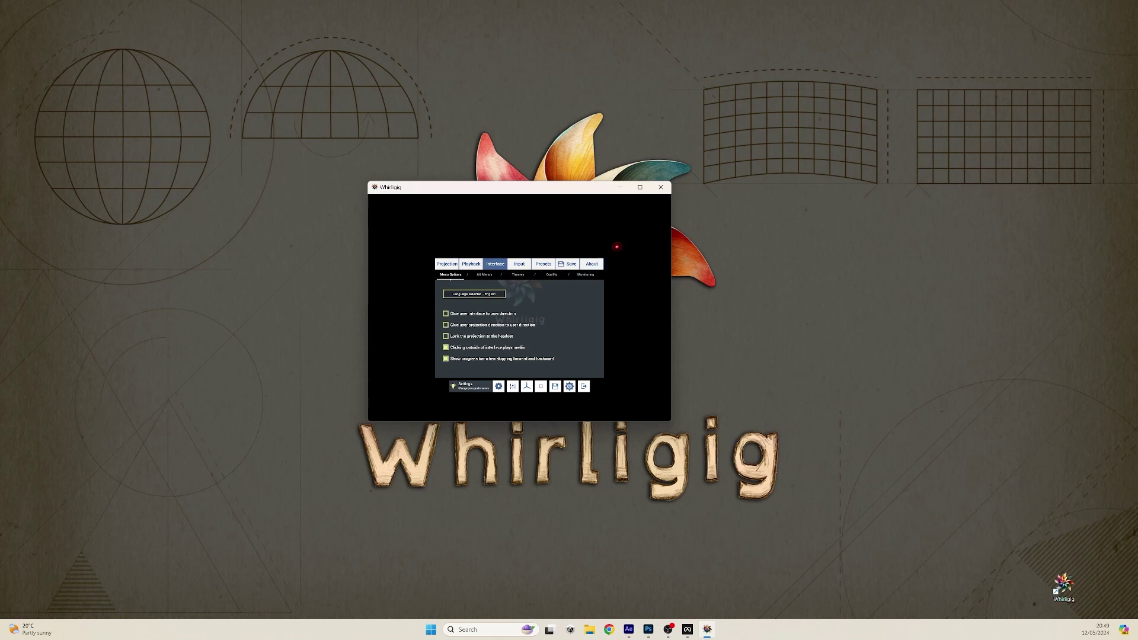
click(584, 274)
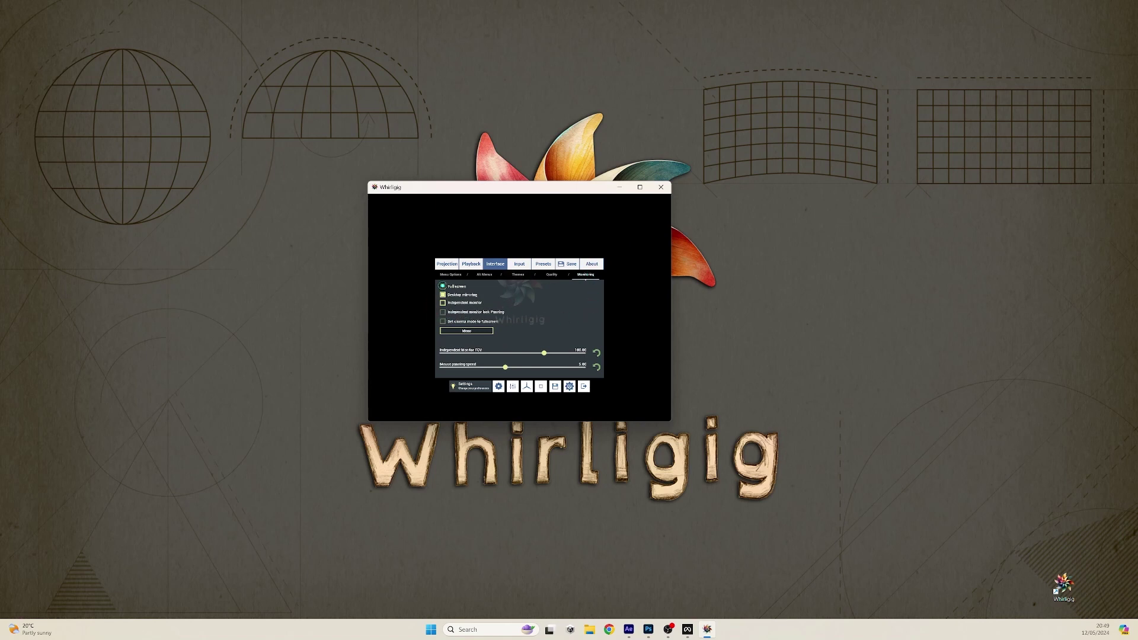
Switch full screen on and off again, and disable and re-enable desktop mirroring.
click(443, 286)
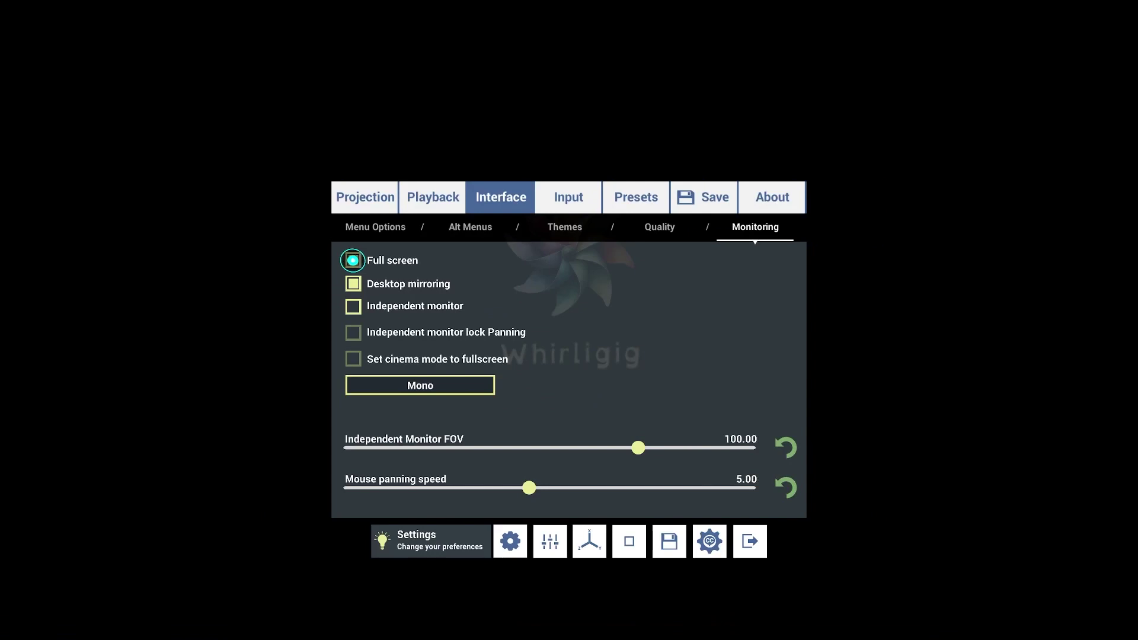
click(353, 260)
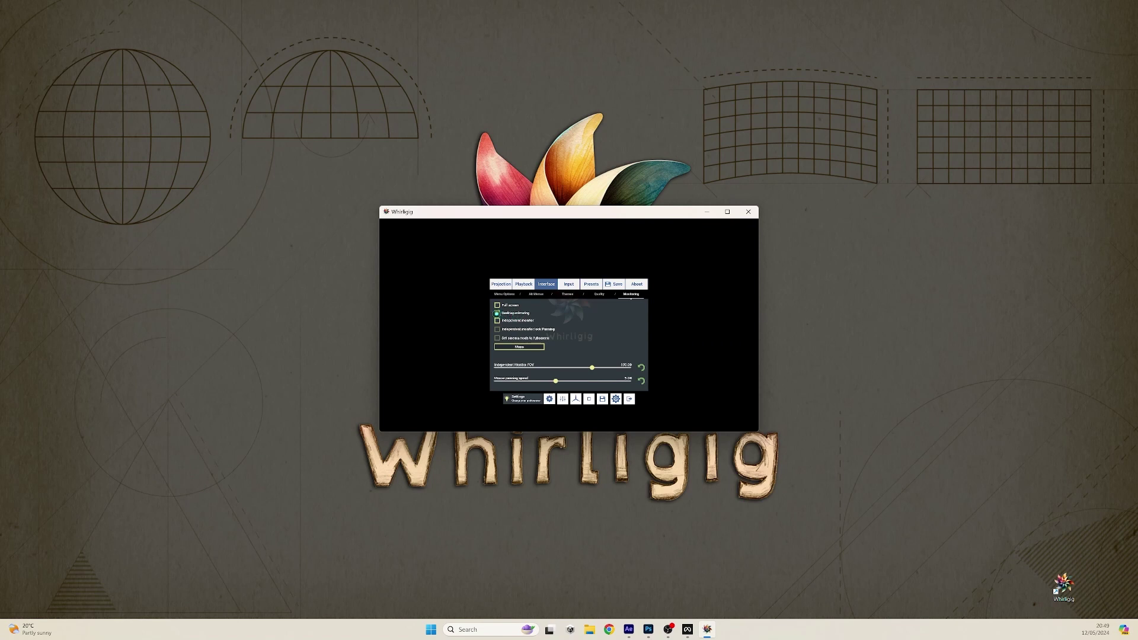
click(497, 313)
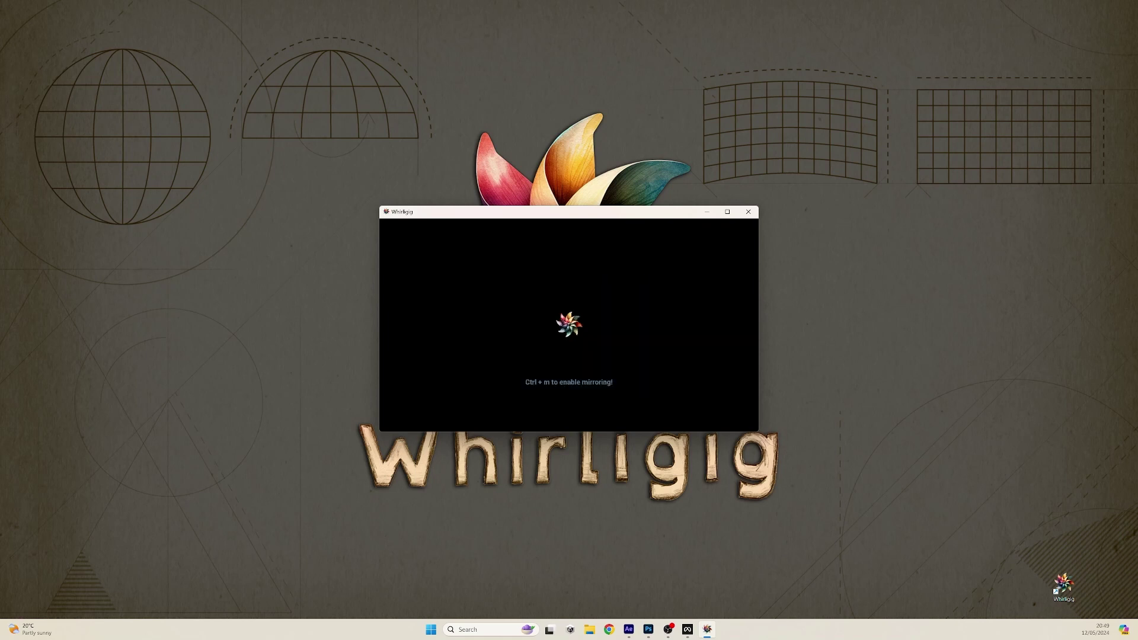
key(ctrl+m)
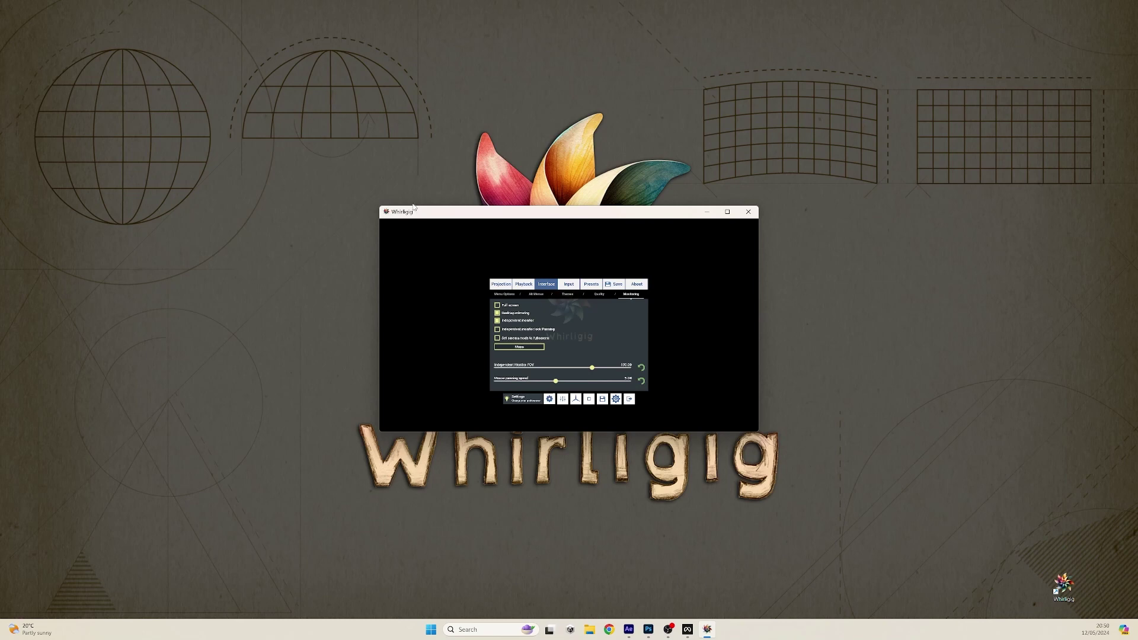
Reposition the player window on the desktop and enlarge it so the settings are readable.
drag(481, 222, 386, 199)
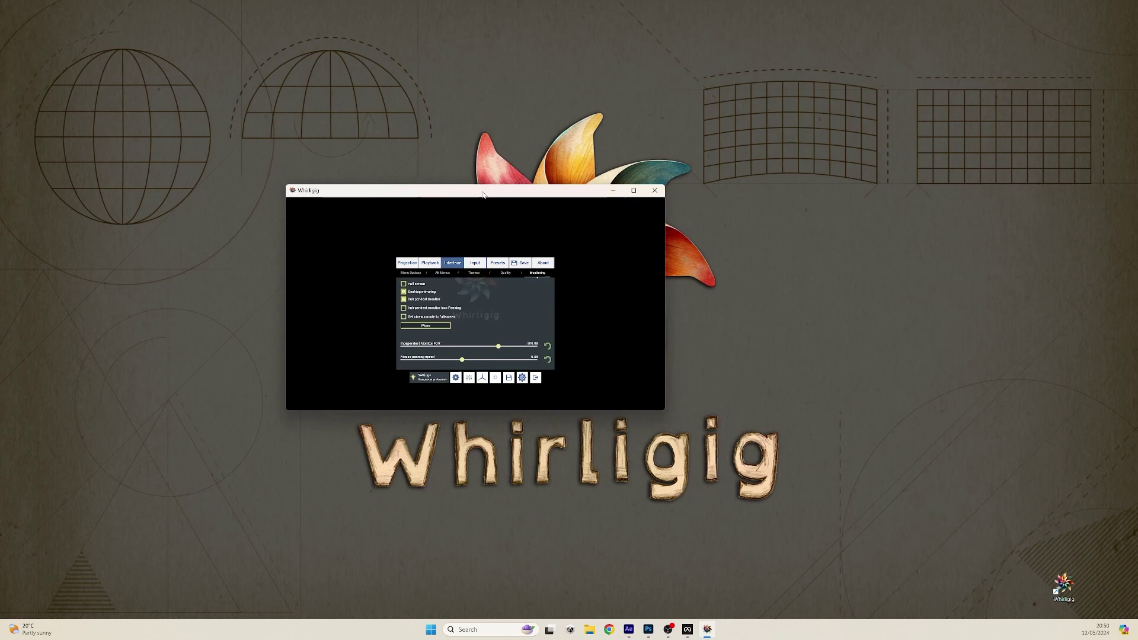
drag(478, 195, 458, 182)
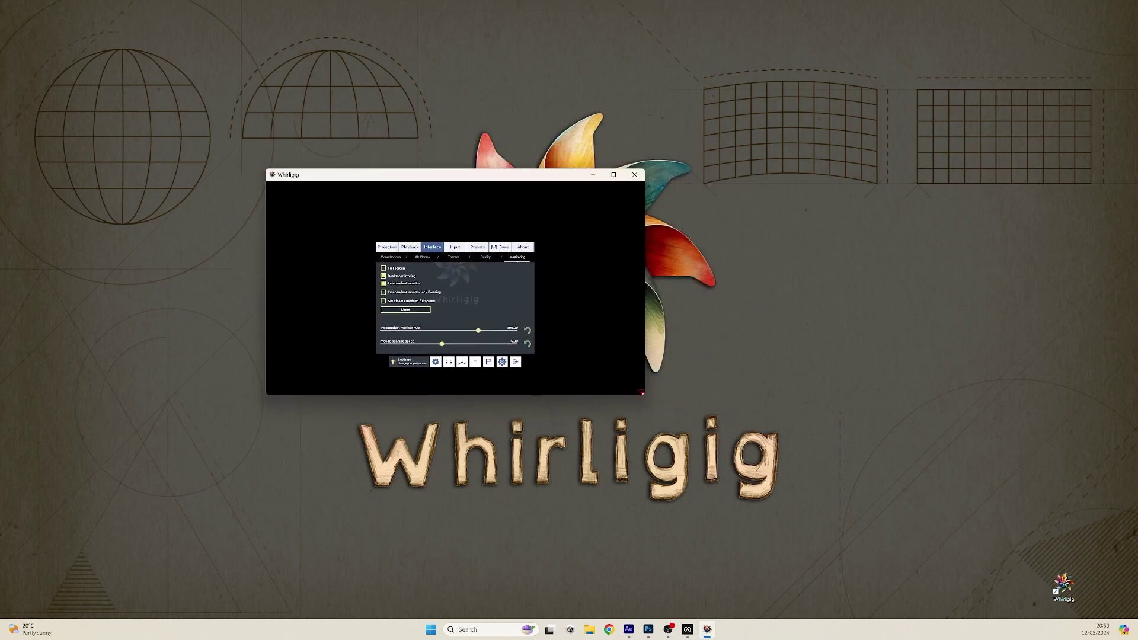
drag(642, 396, 913, 599)
drag(504, 176, 417, 75)
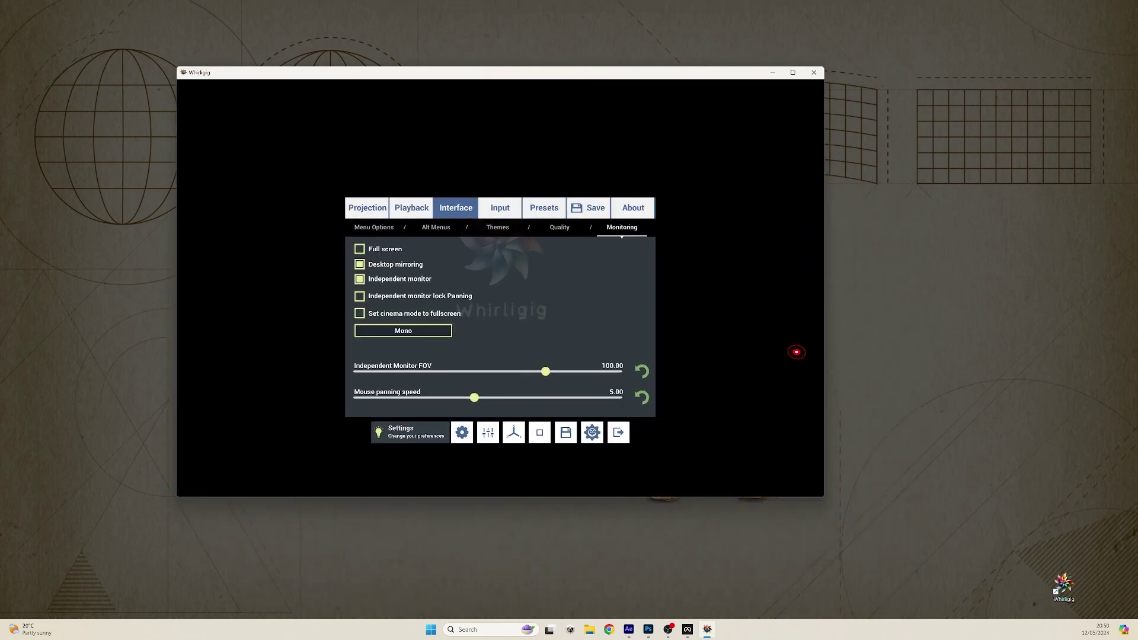
drag(825, 355, 849, 332)
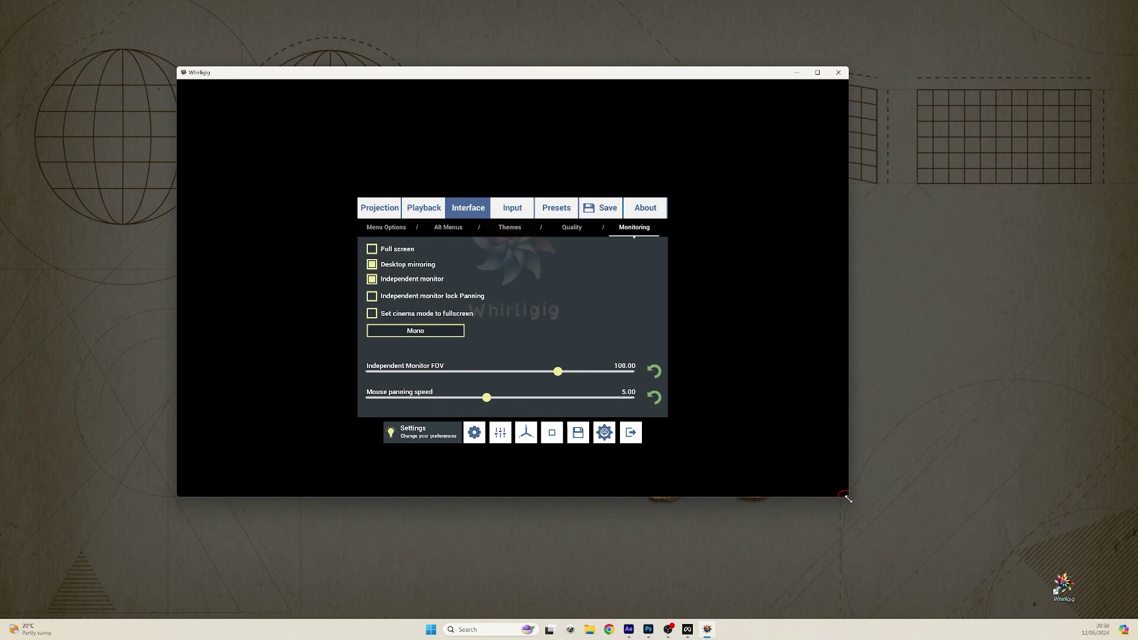
mouse_move(848, 496)
mouse_down()
mouse_move(894, 541)
mouse_move(787, 404)
mouse_move(843, 503)
mouse_up()
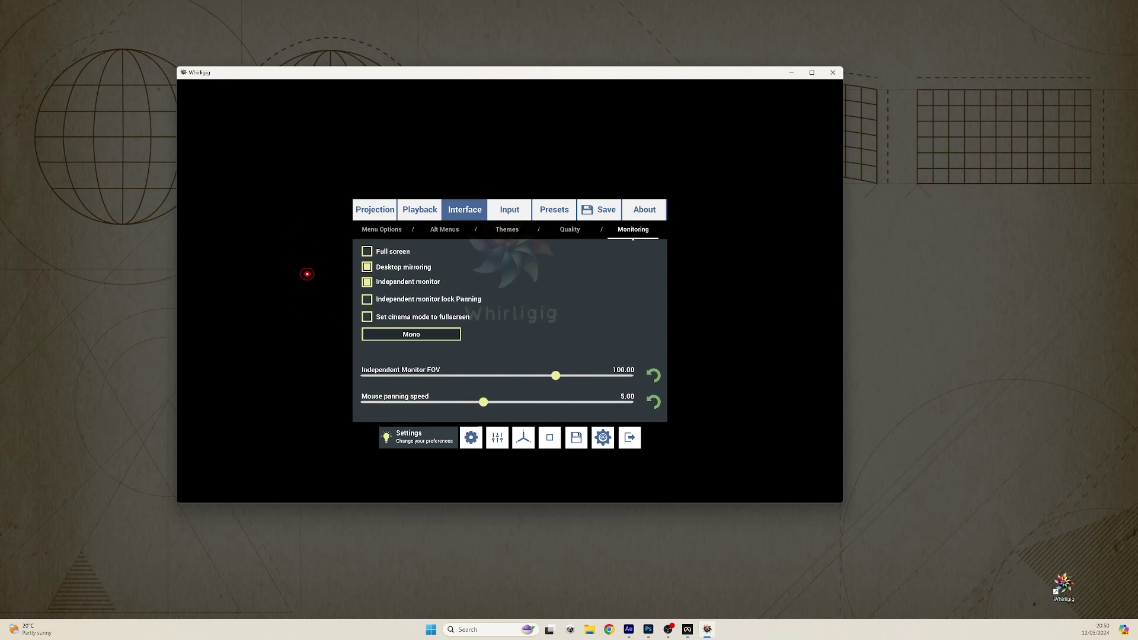
Leave the settings and load Cosmos Laundromat - First Cycle.mp4 from the Videos folder.
click(310, 268)
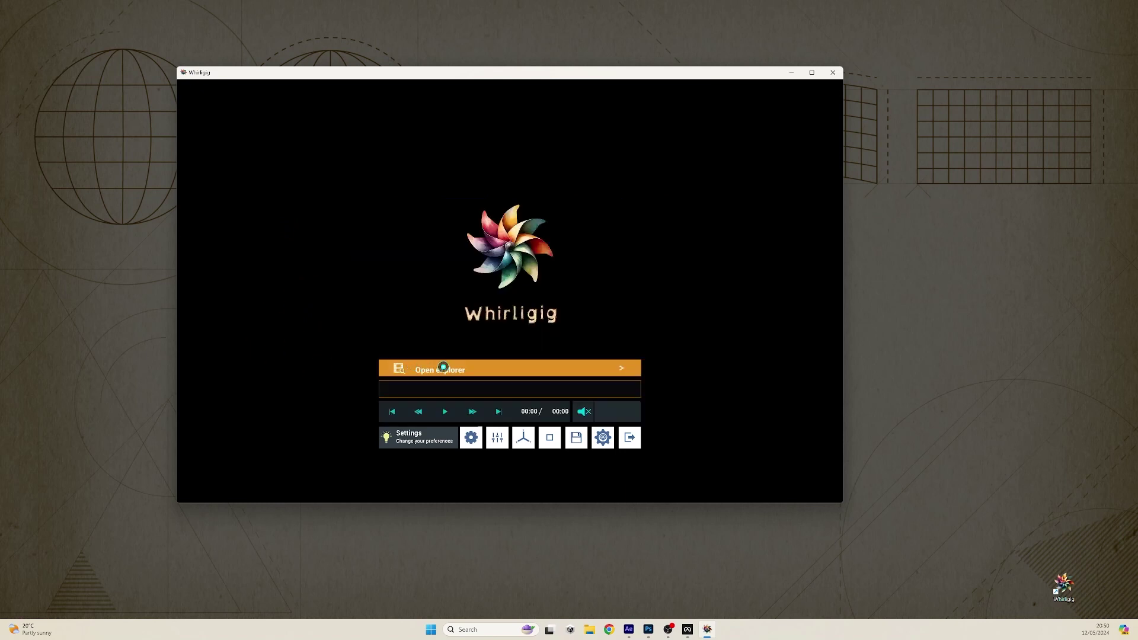
click(443, 367)
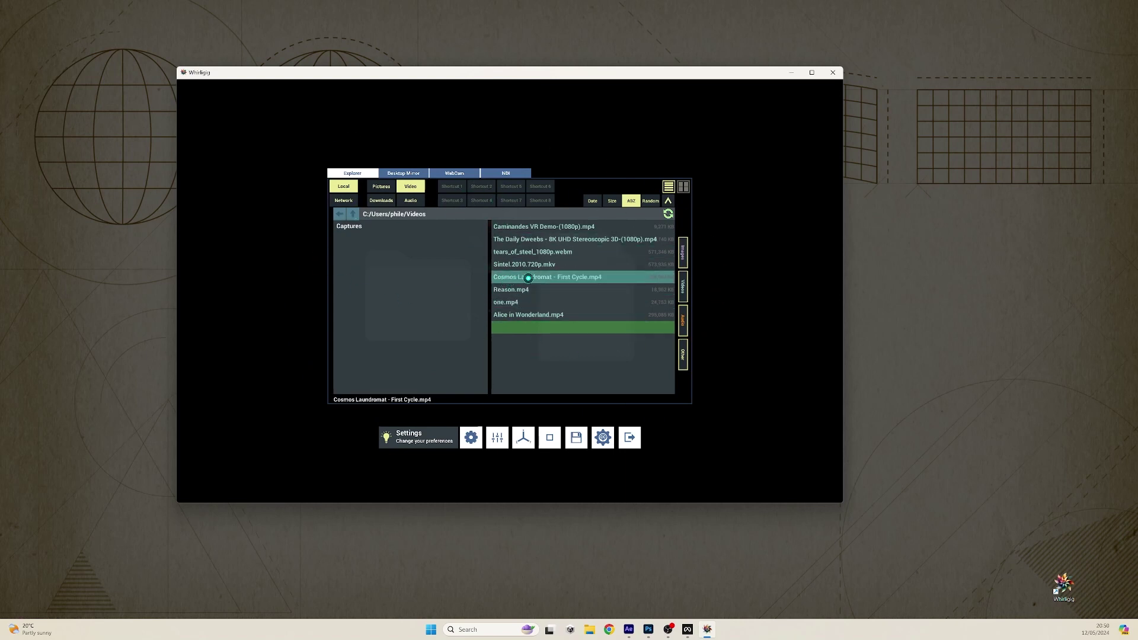
click(537, 277)
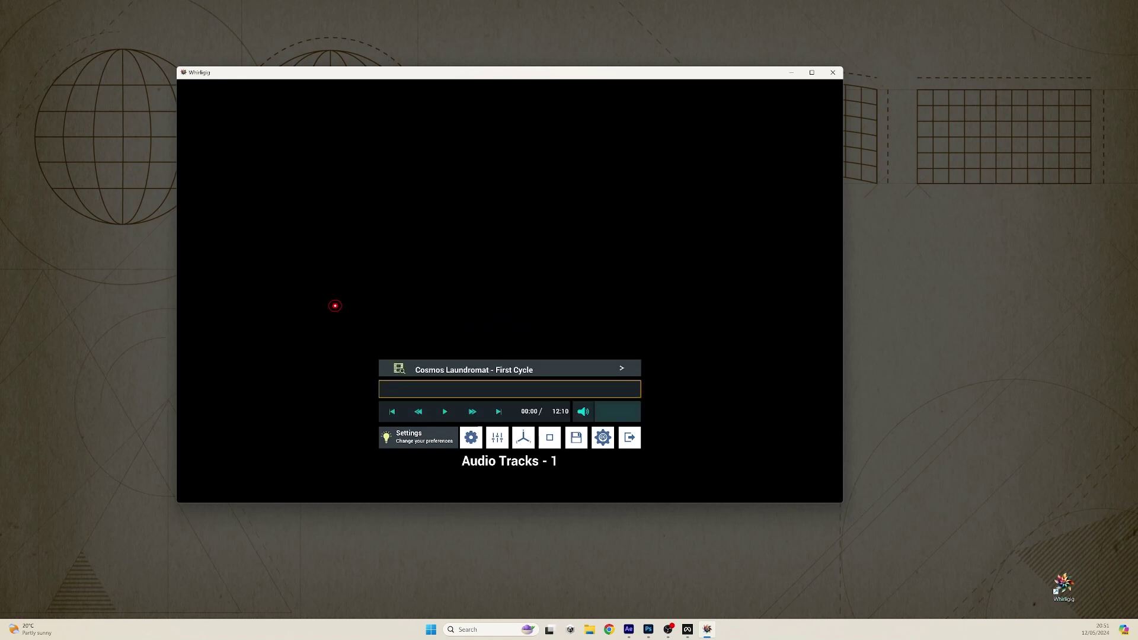
Skip through the film to 02:05 and play a short stretch while looking around the curved cinema screen.
click(418, 389)
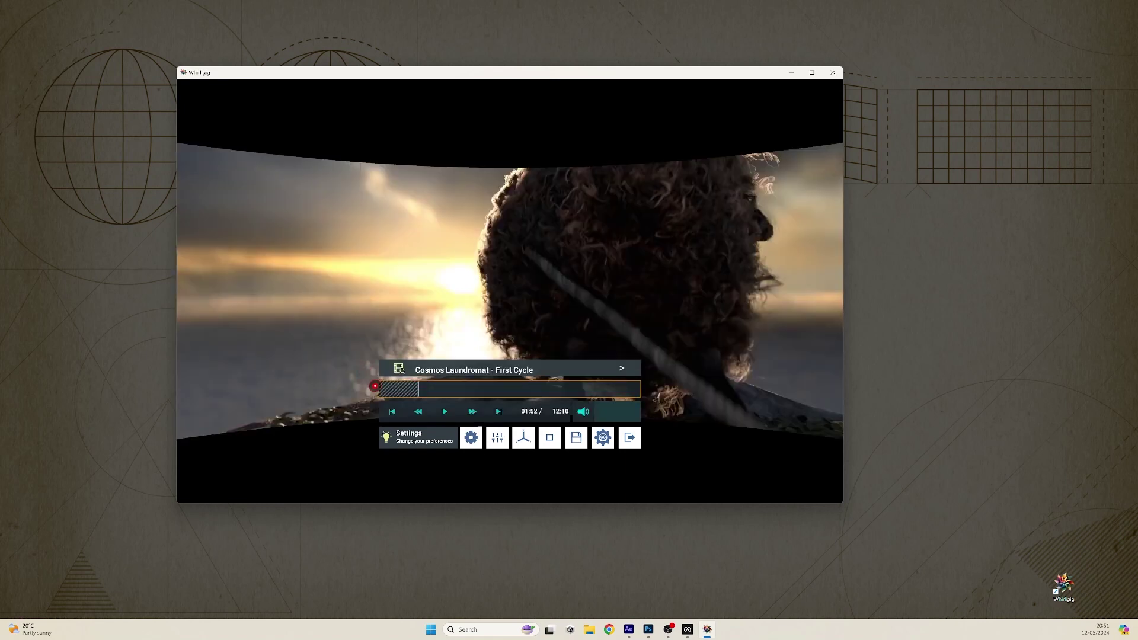
click(436, 389)
click(453, 389)
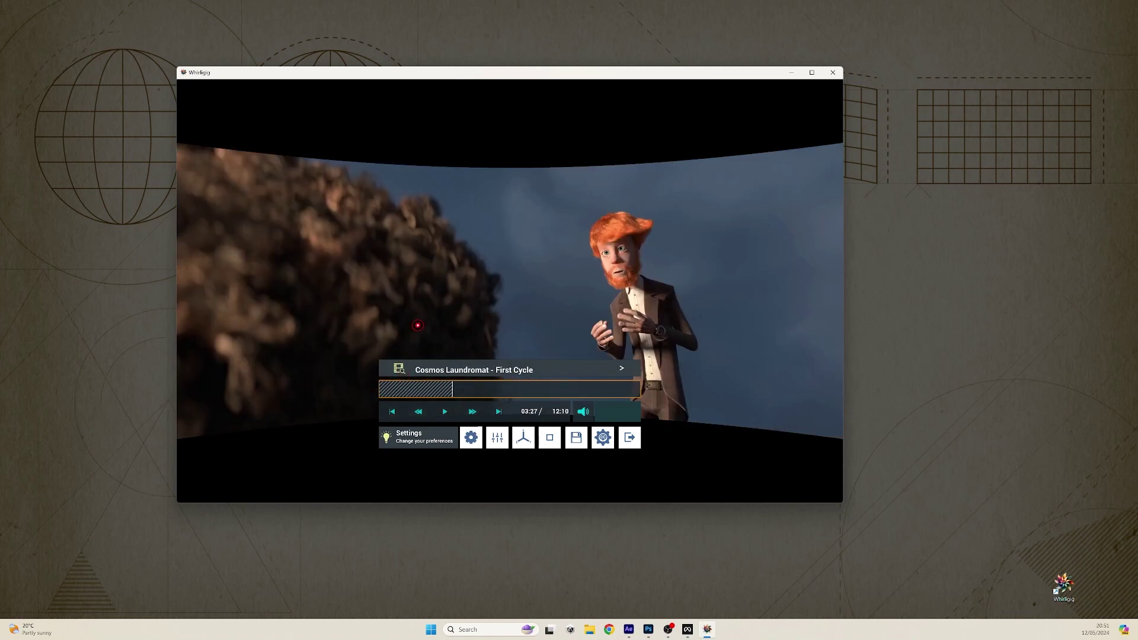
click(423, 384)
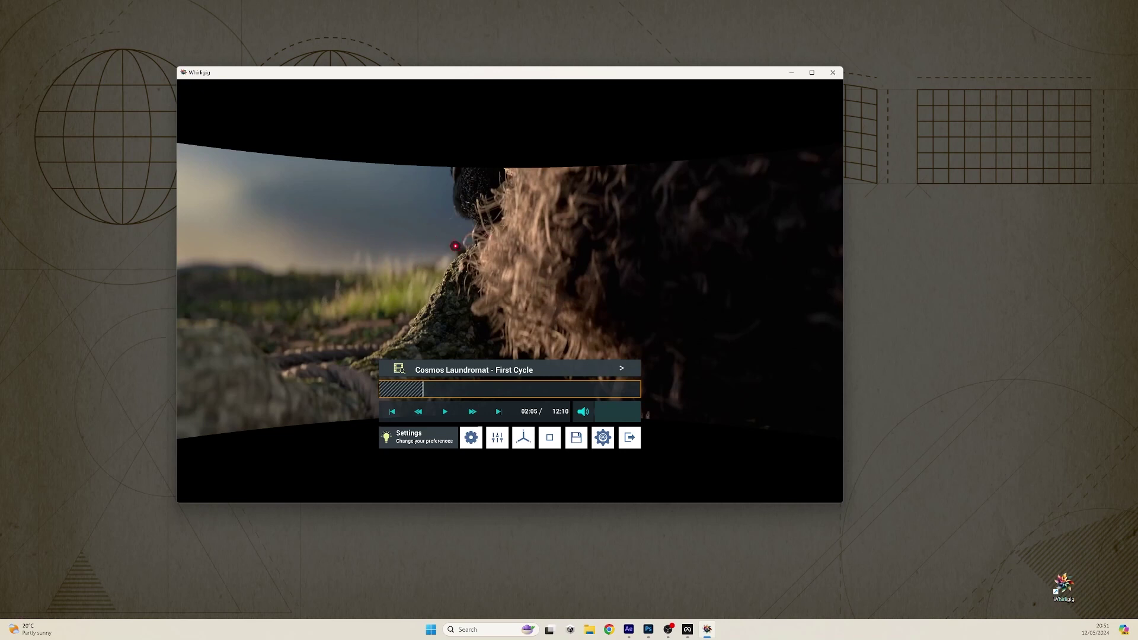
click(451, 258)
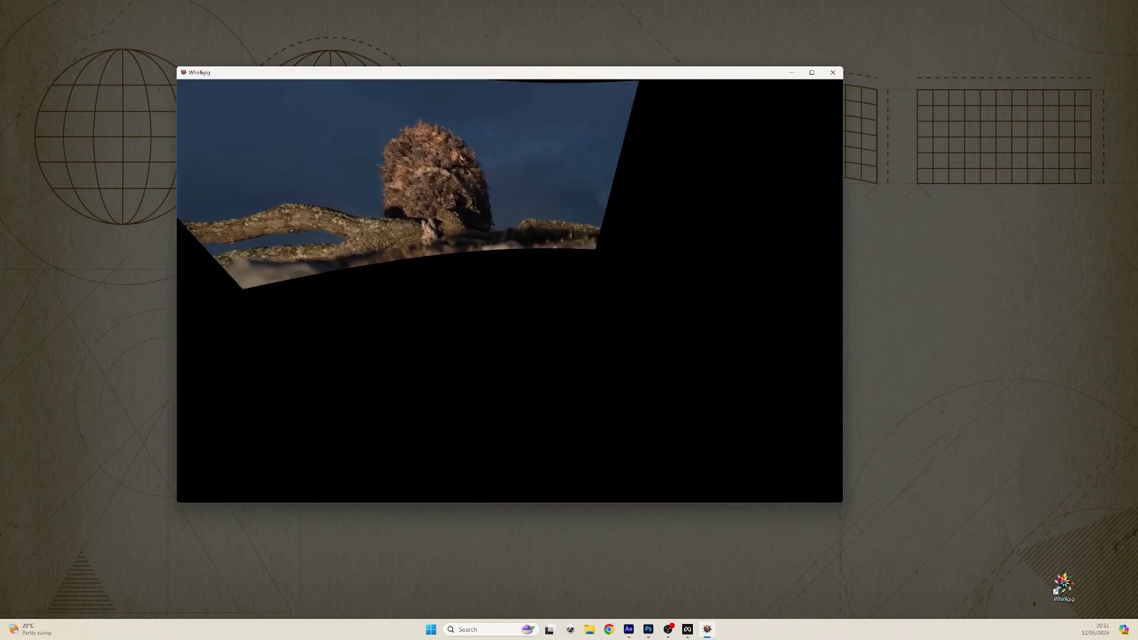
click(493, 300)
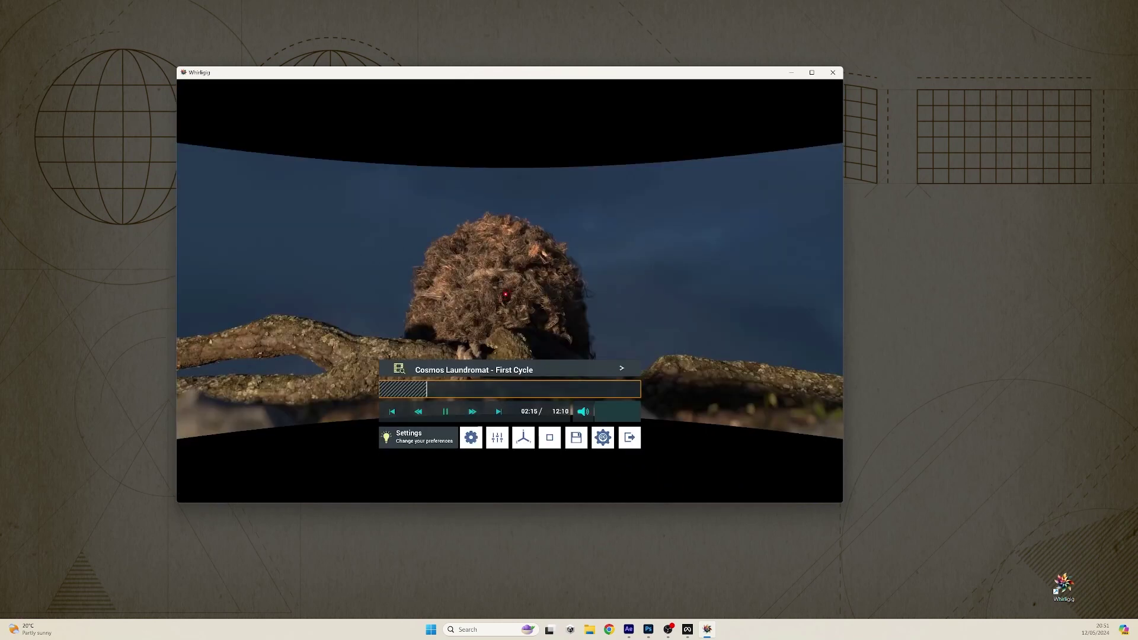
Load Caminandes VR Demo-(1080p).mp4 from the Videos folder and skip to 00:14.
click(435, 364)
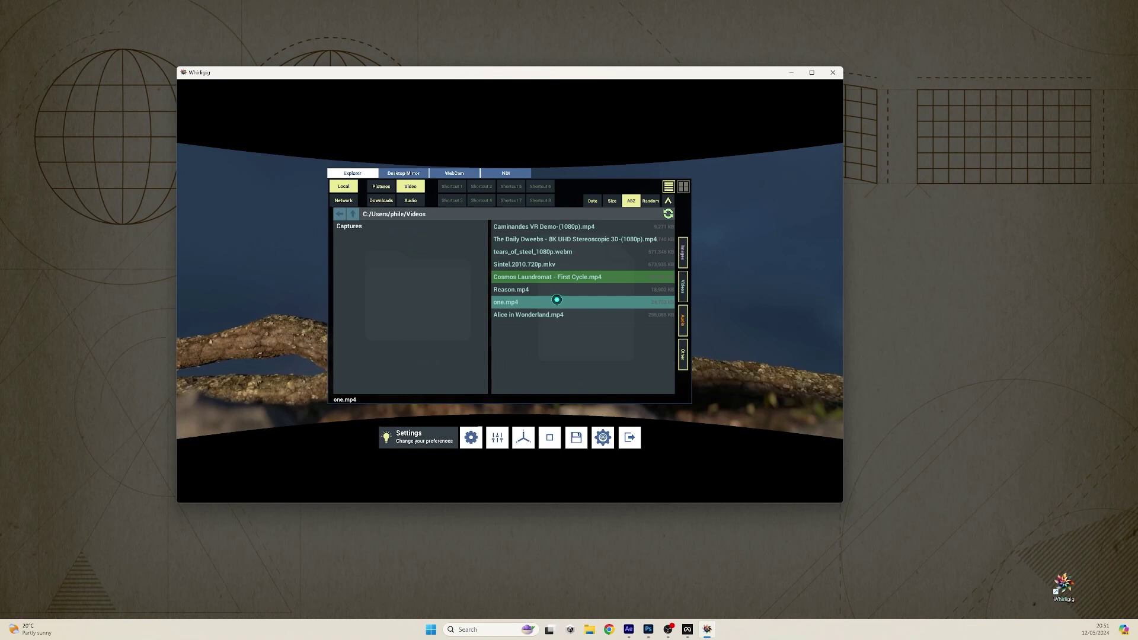
click(526, 226)
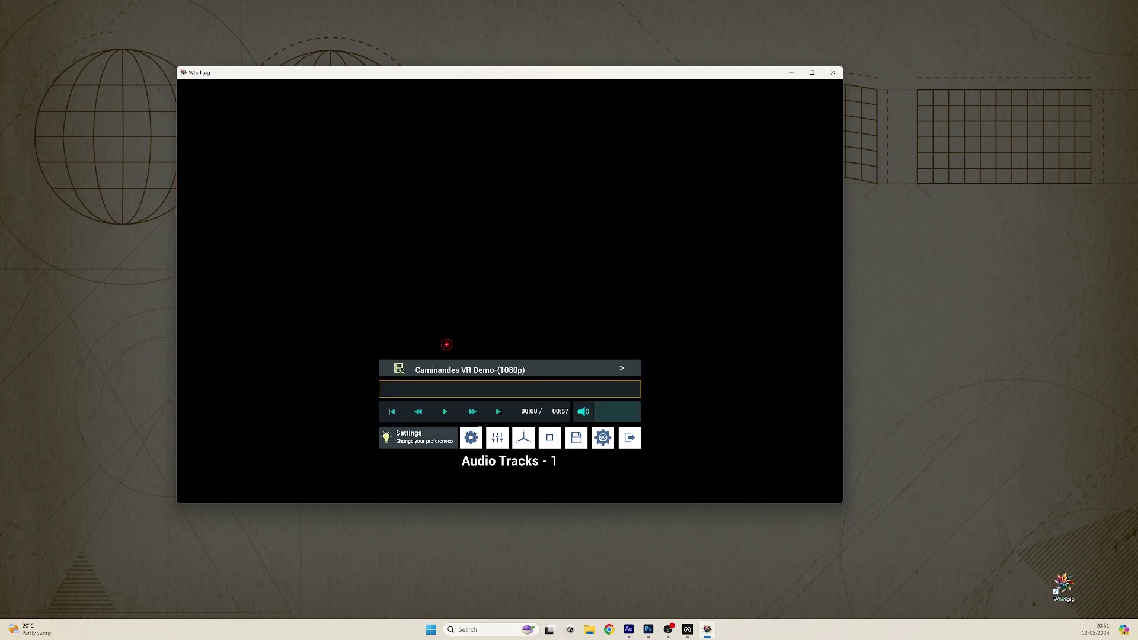
click(445, 386)
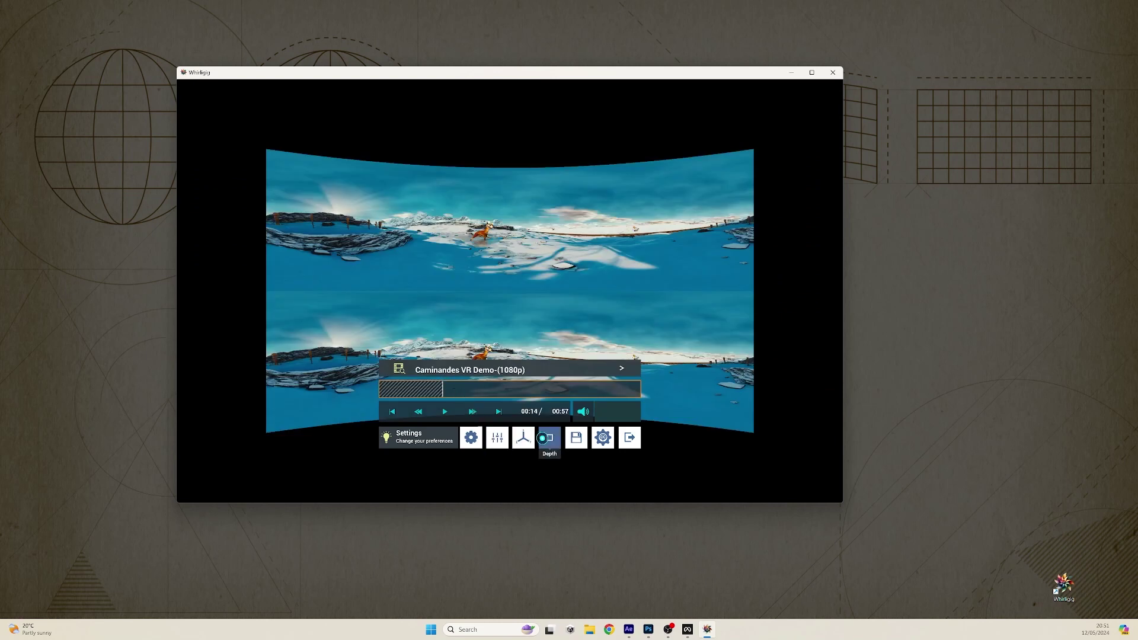
Switch the video's depth mode to the top-and-bottom stereo layout and its projection to Barrel.
click(544, 438)
click(546, 437)
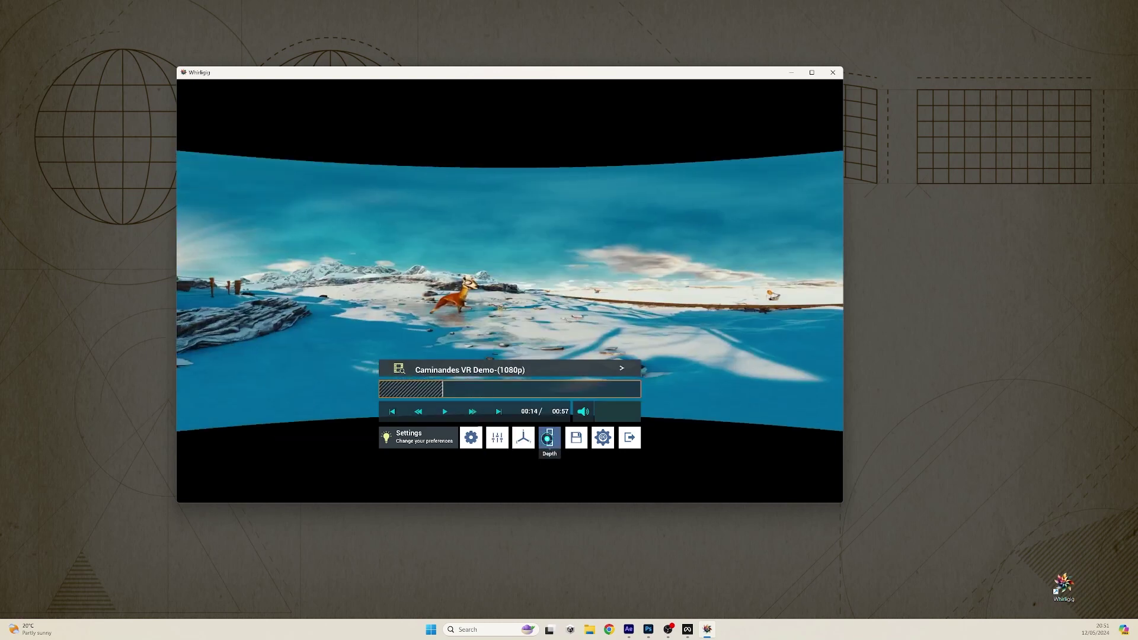
click(423, 434)
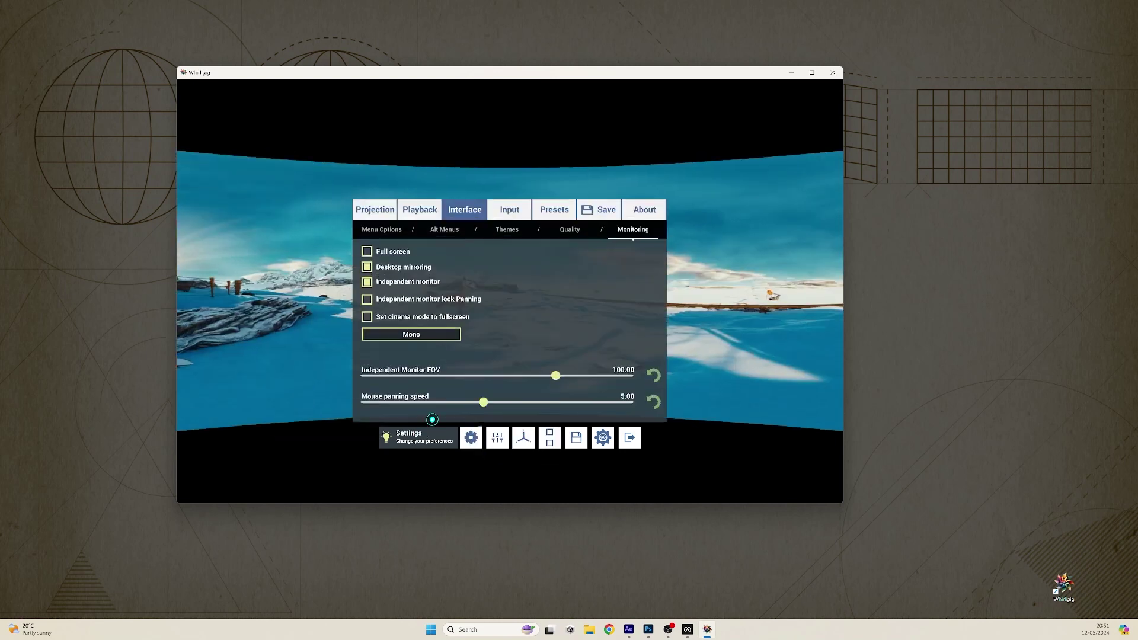
click(376, 210)
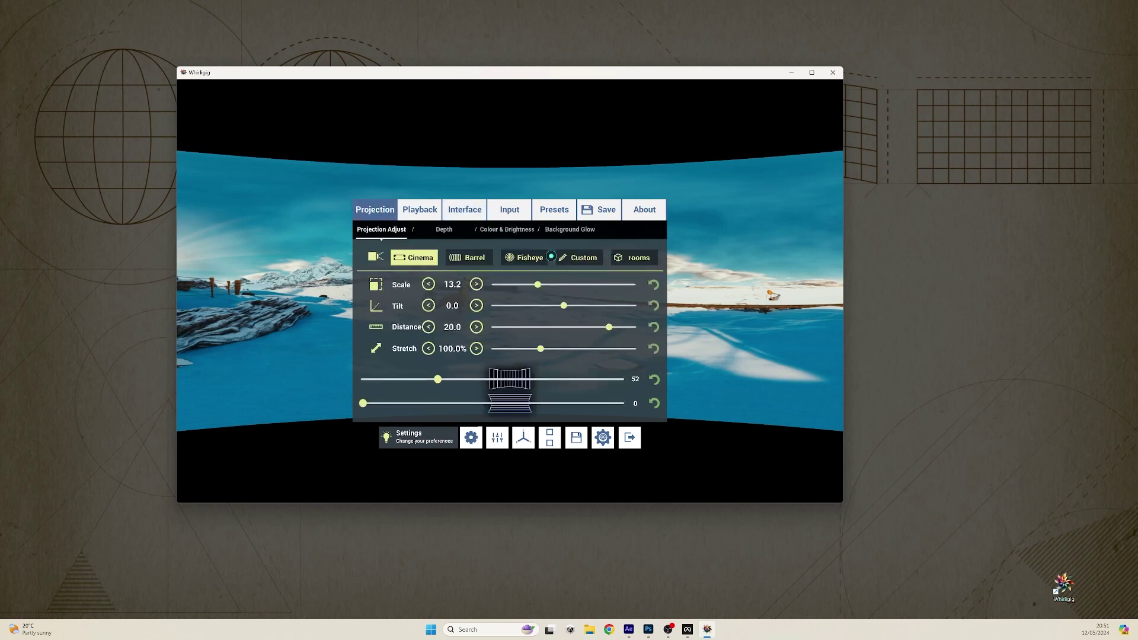
click(480, 257)
click(287, 261)
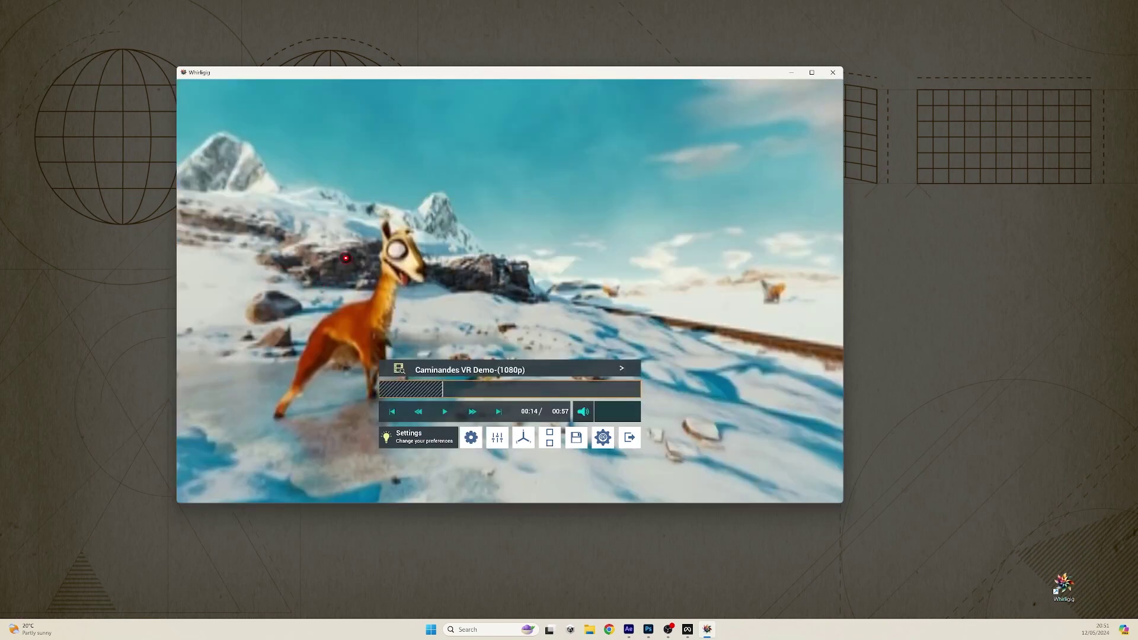
Play the Caminandes video in the 360° barrel projection, look around the scene and bring back the playback menu.
click(445, 272)
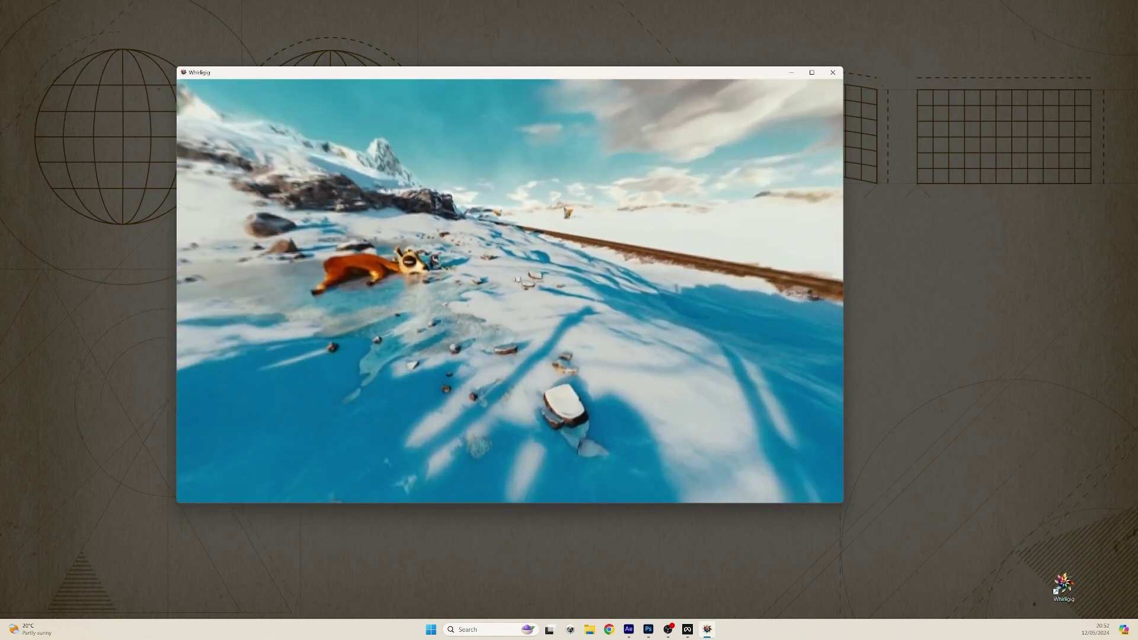
click(403, 325)
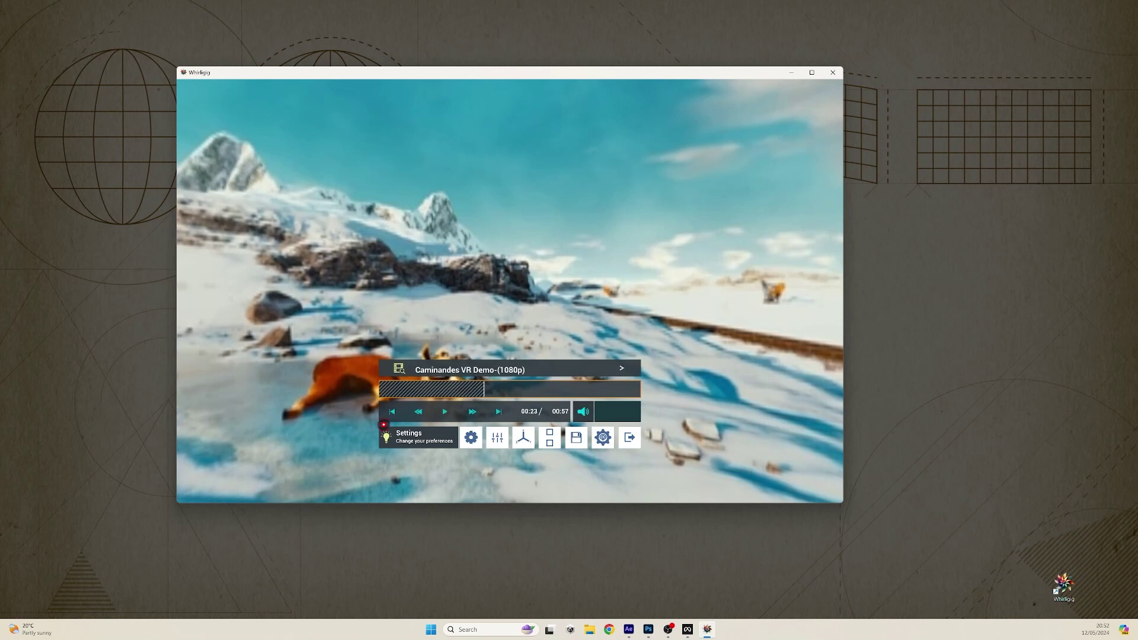
key(space)
Set the independent monitor's stereo display mode from Mono to Colour Anaglyph in the interface monitoring settings.
click(471, 437)
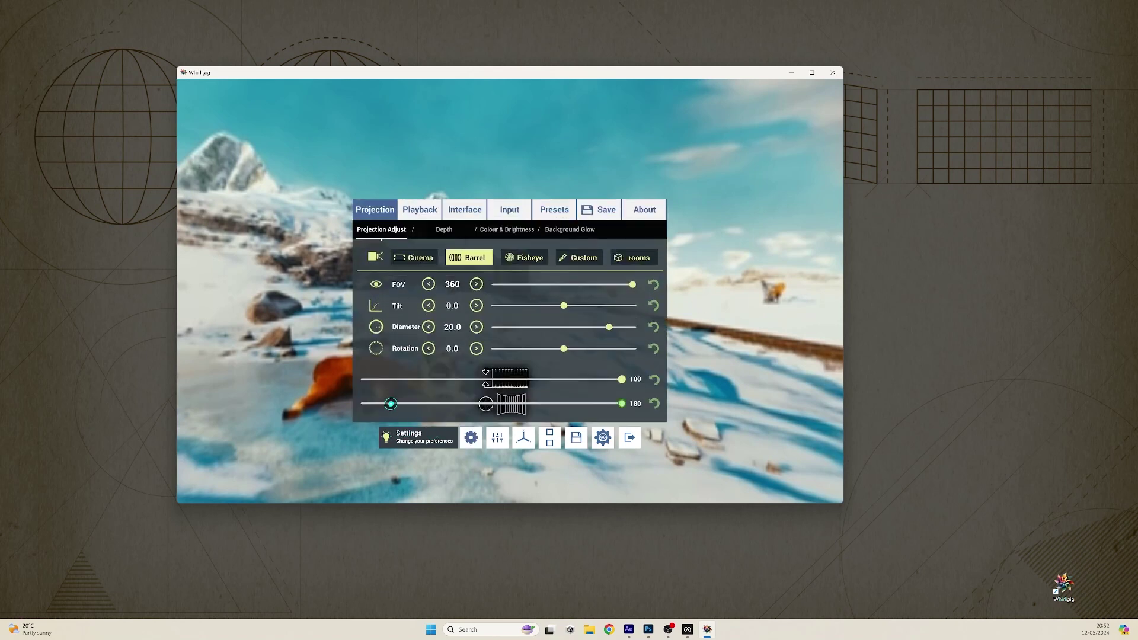
click(452, 210)
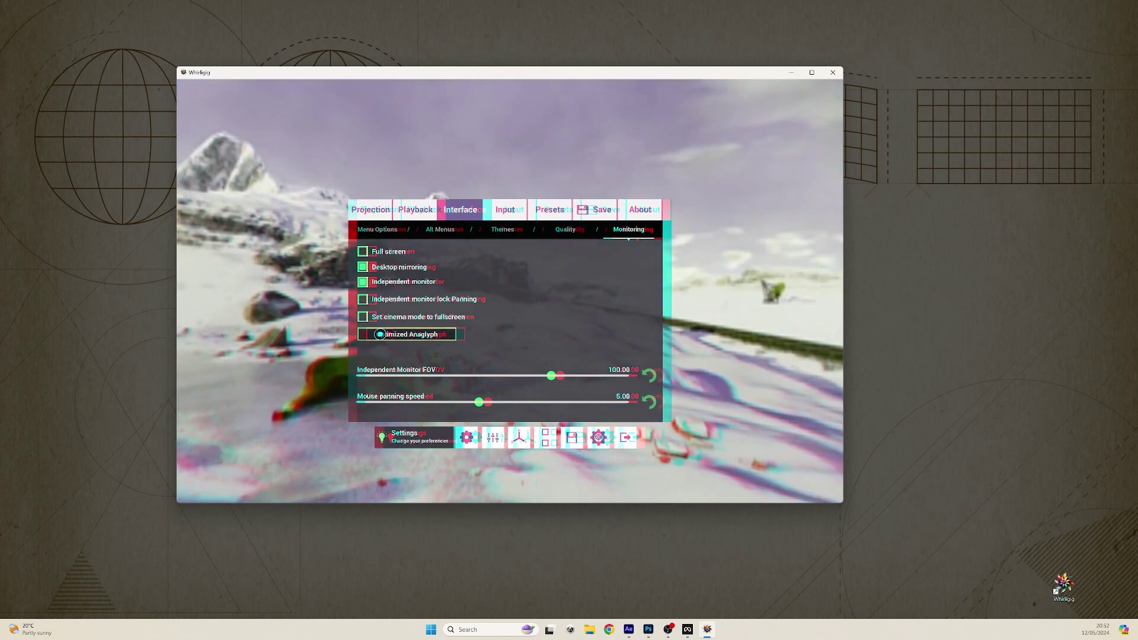
click(385, 334)
click(385, 334)
click(385, 334)
click(385, 335)
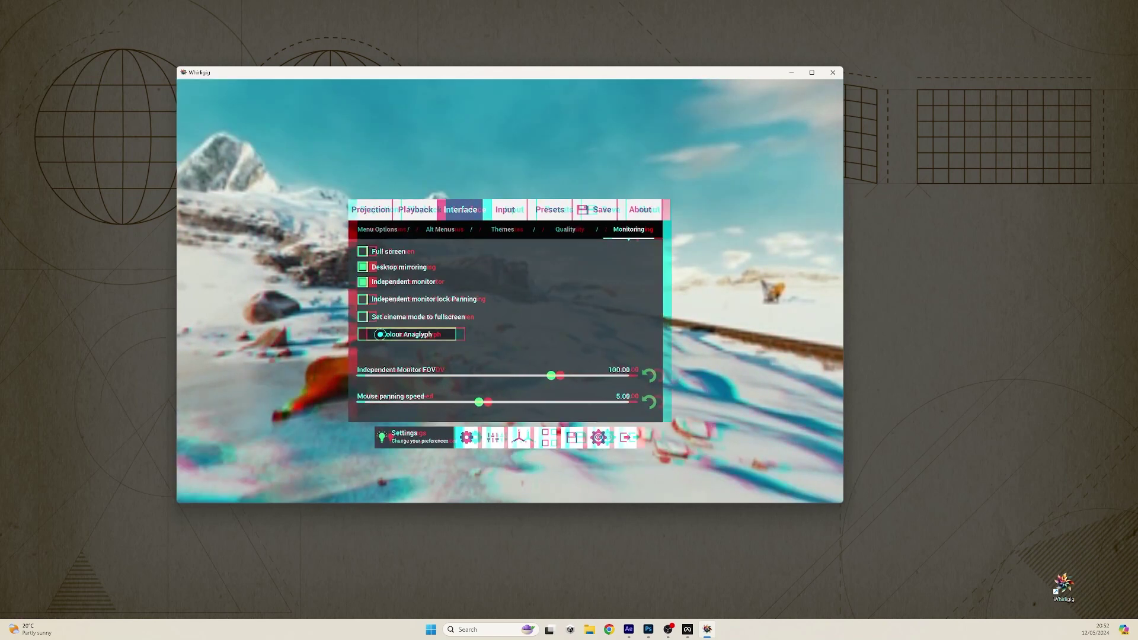
Close the settings, play the video briefly in anaglyph and bring back the playback menu.
click(317, 274)
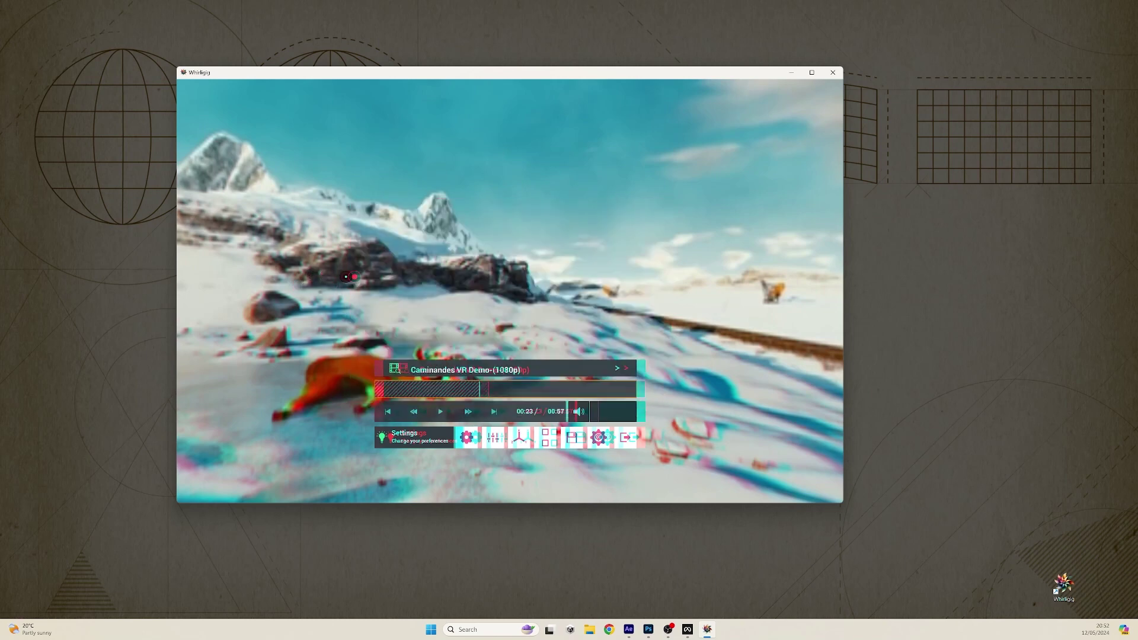
click(346, 276)
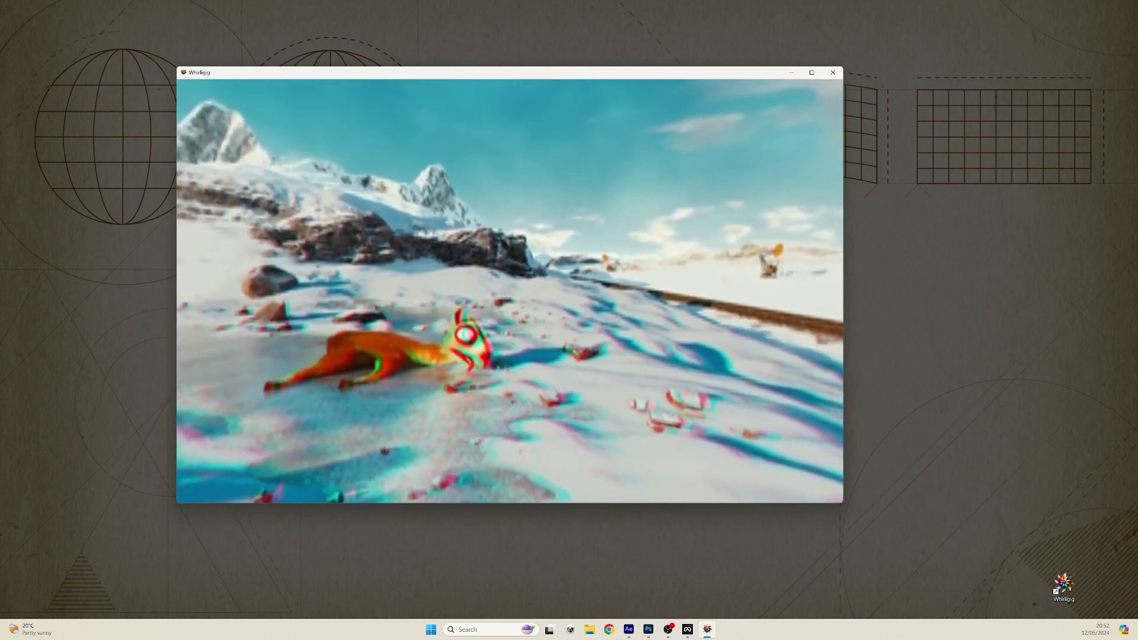
click(437, 384)
Change the independent monitor's stereo display mode from anaglyph to Mono in the monitoring settings.
click(466, 438)
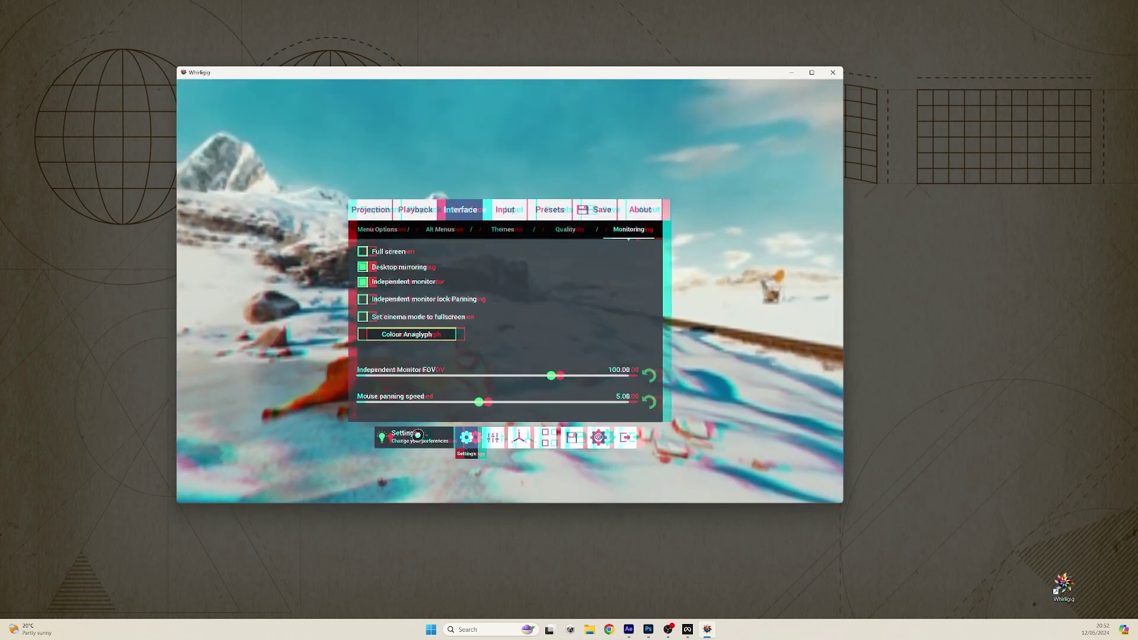
click(397, 335)
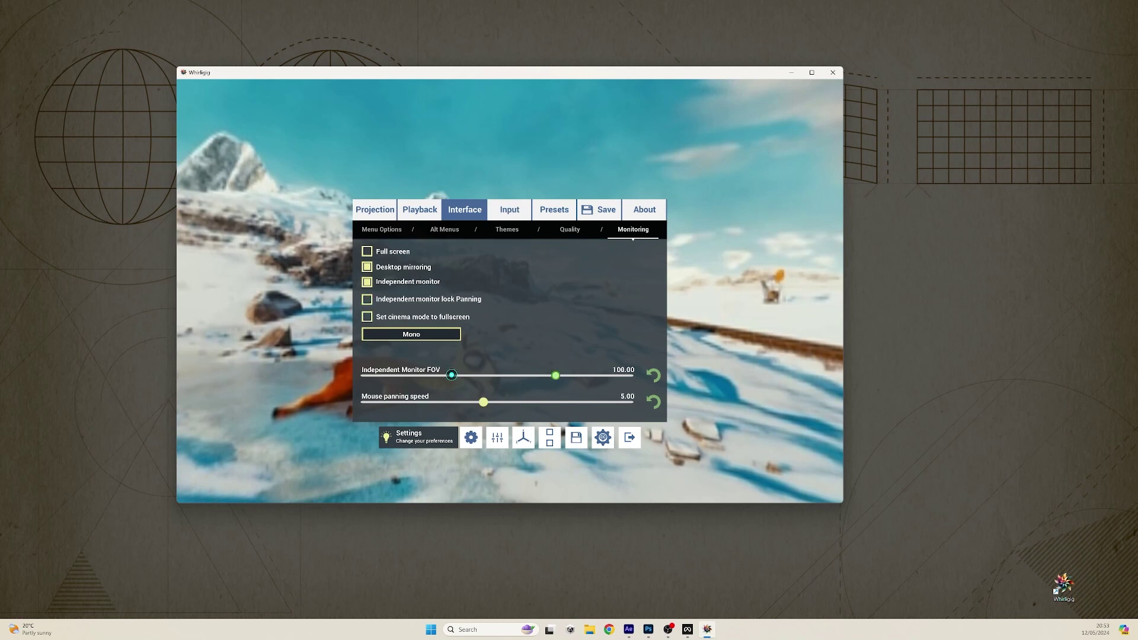
Raise the mouse panning speed to its maximum, look around the scene with it and bring back the playback menu.
drag(489, 402, 632, 402)
click(298, 290)
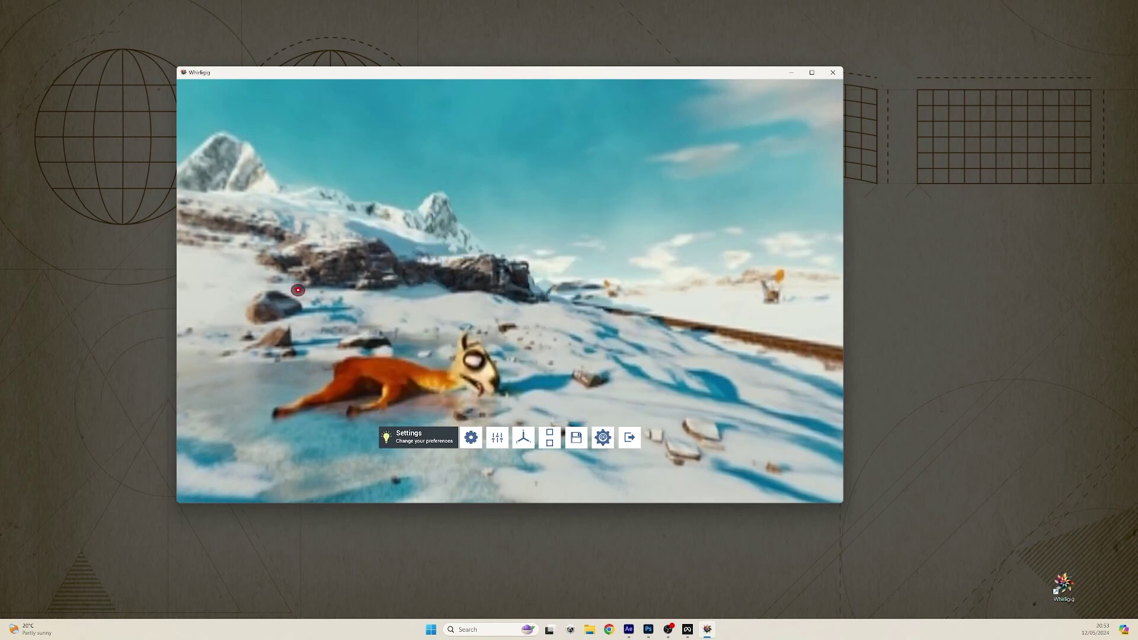
click(369, 287)
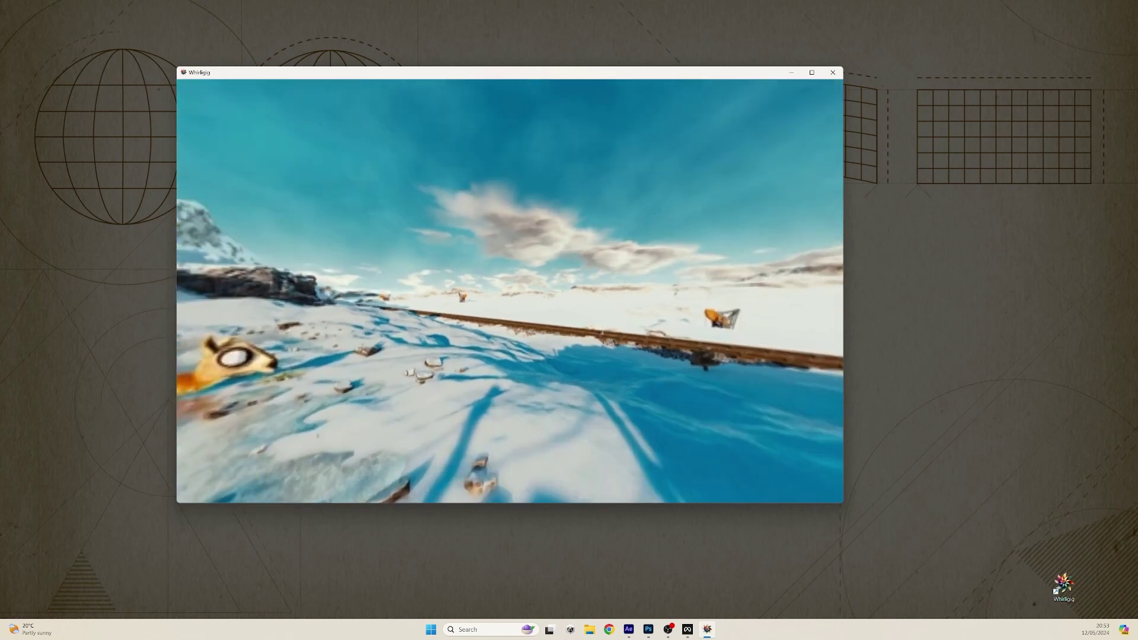
click(506, 299)
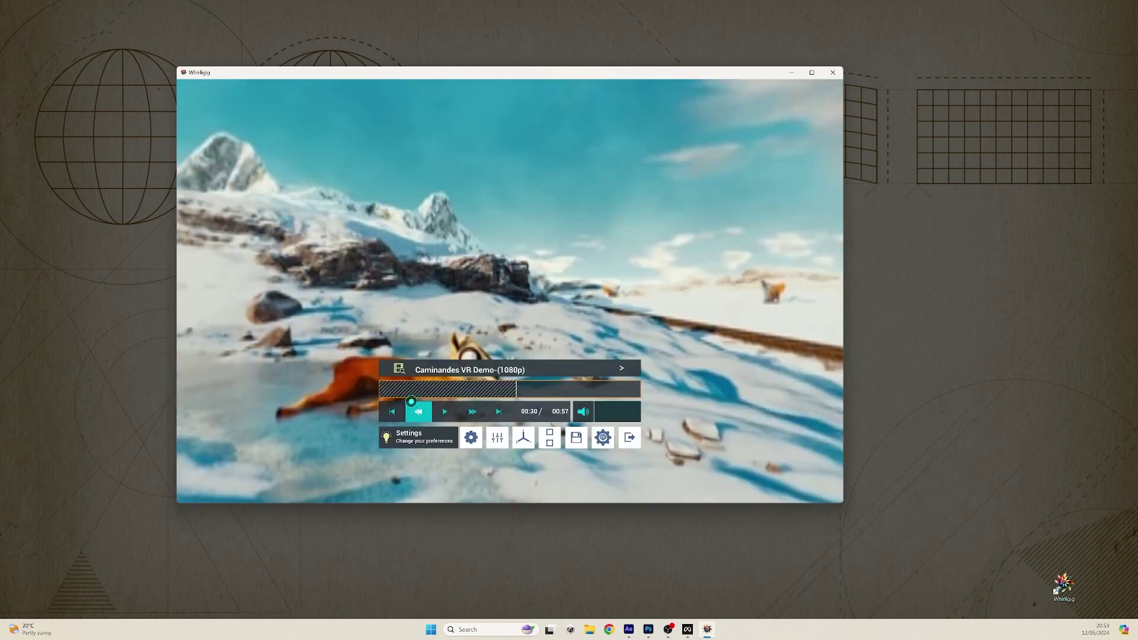
Try a mouse panning speed of 1.00 in the scene and reset the speed to its default in the monitoring settings.
click(471, 437)
drag(517, 403, 494, 404)
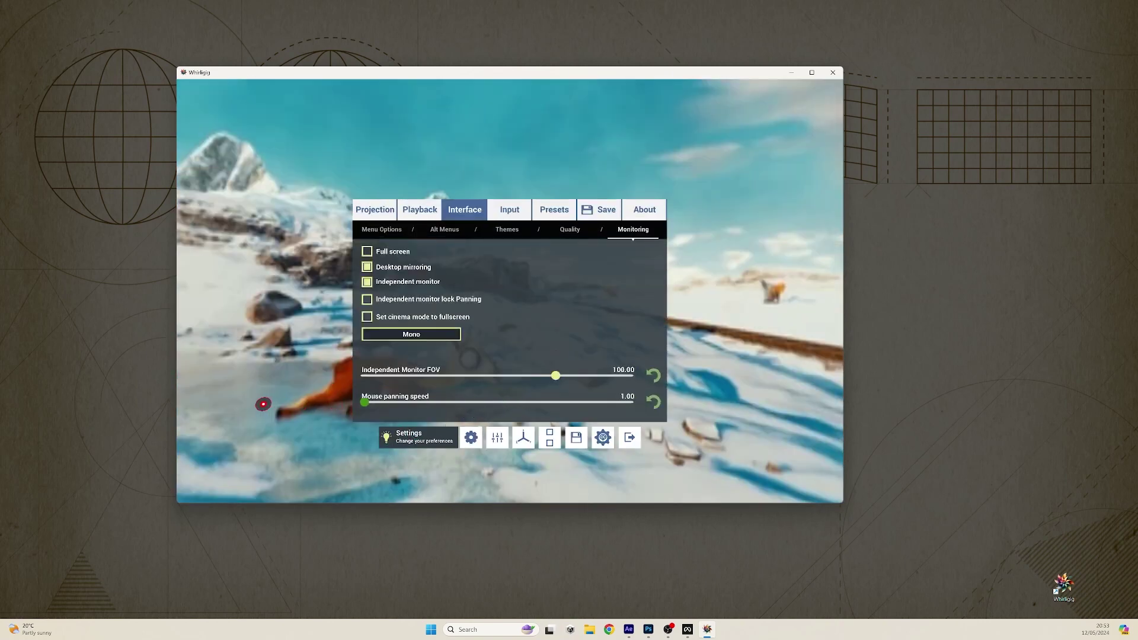
click(291, 371)
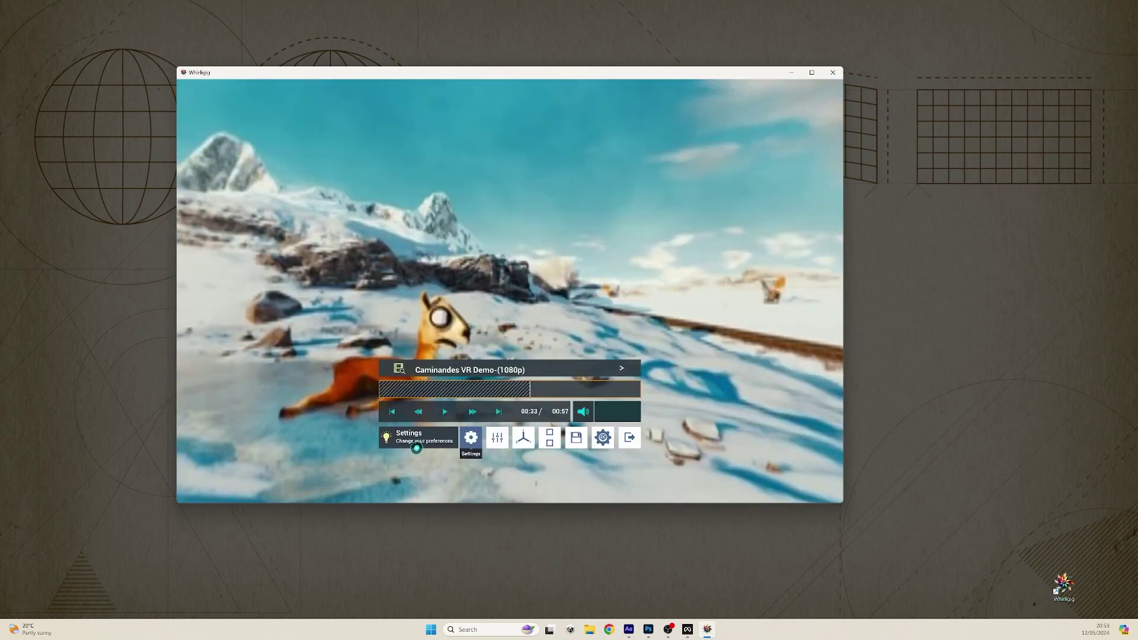
click(471, 437)
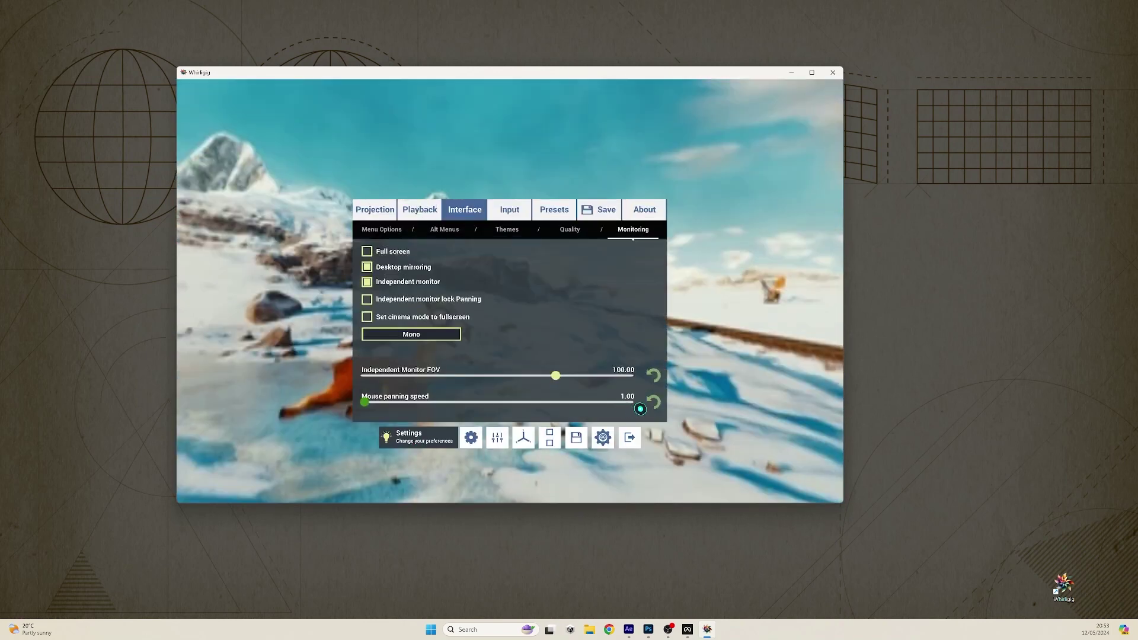
click(654, 402)
Raise the independent monitor FOV to its maximum and look around the playing 360° scene.
drag(551, 372, 449, 373)
drag(569, 372, 648, 372)
click(307, 355)
click(381, 303)
drag(525, 285, 507, 375)
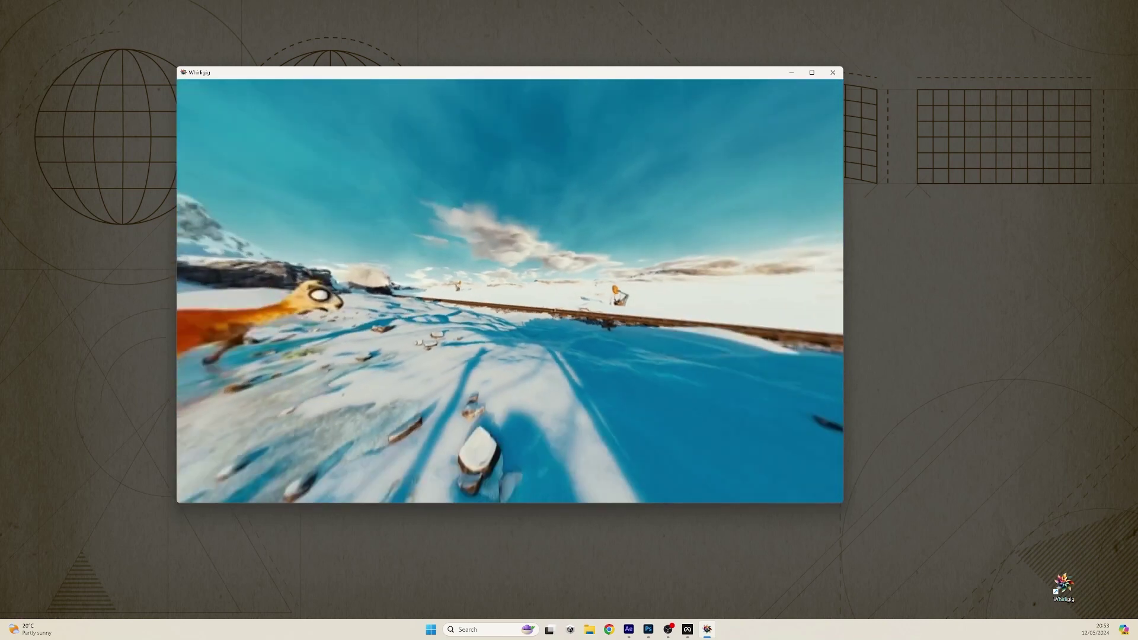
click(487, 350)
Lower the independent monitor FOV to 50.00 and look around the scene at that field of view.
click(471, 438)
drag(629, 374, 313, 374)
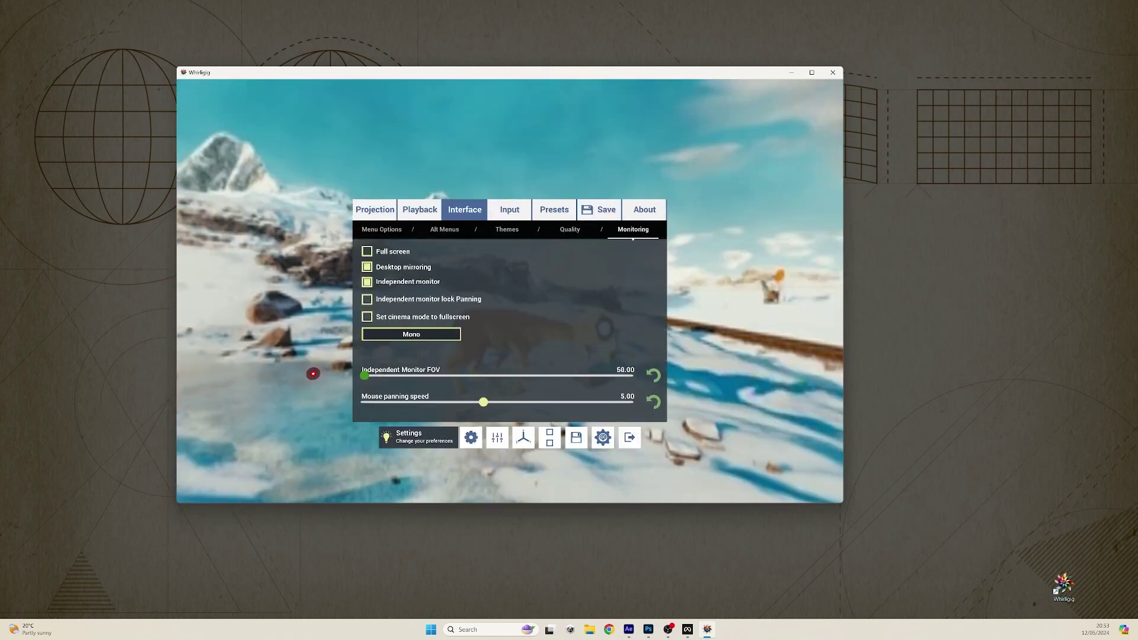
click(316, 307)
click(414, 297)
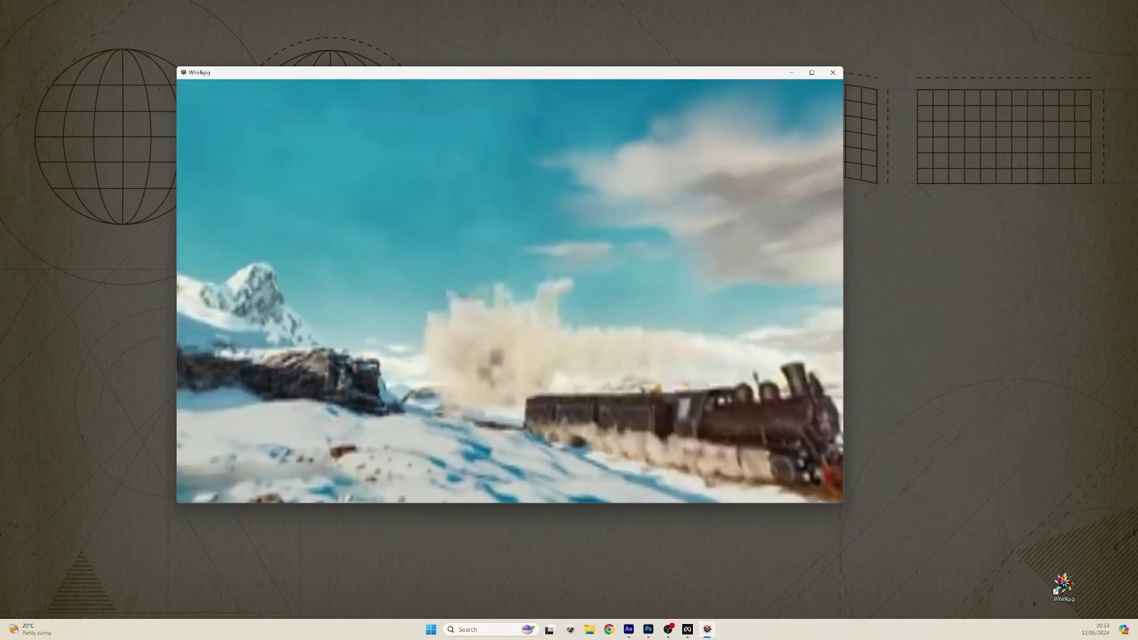
Set the independent monitor FOV to 60.00, look around the scene and bring back the playback menu.
mouse_move(471, 437)
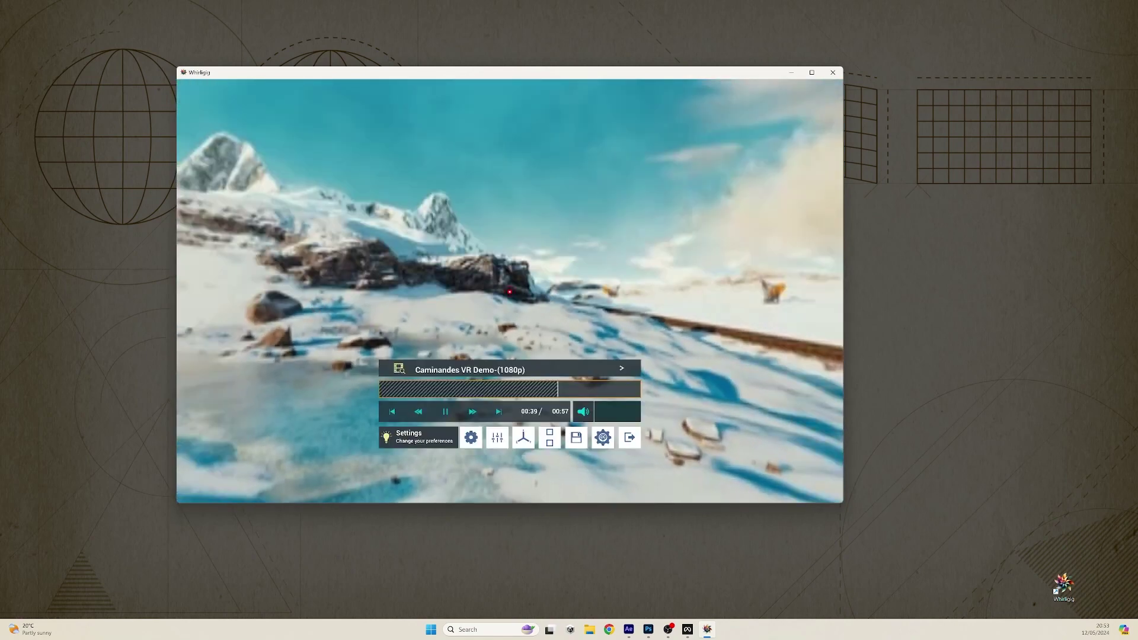
click(471, 438)
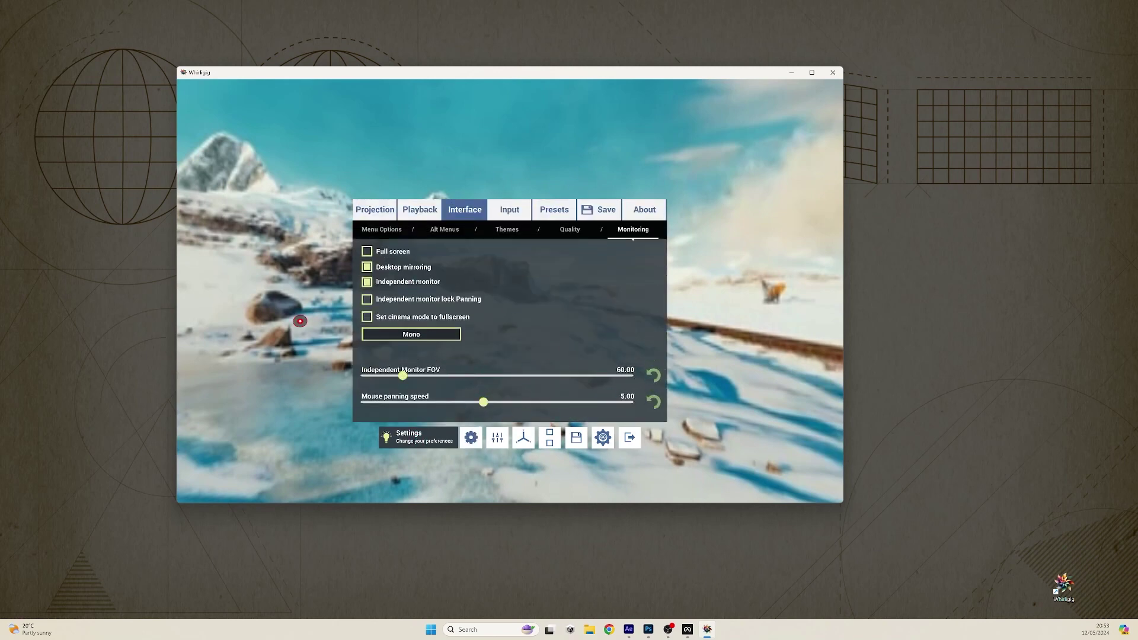
click(336, 223)
drag(326, 205, 322, 175)
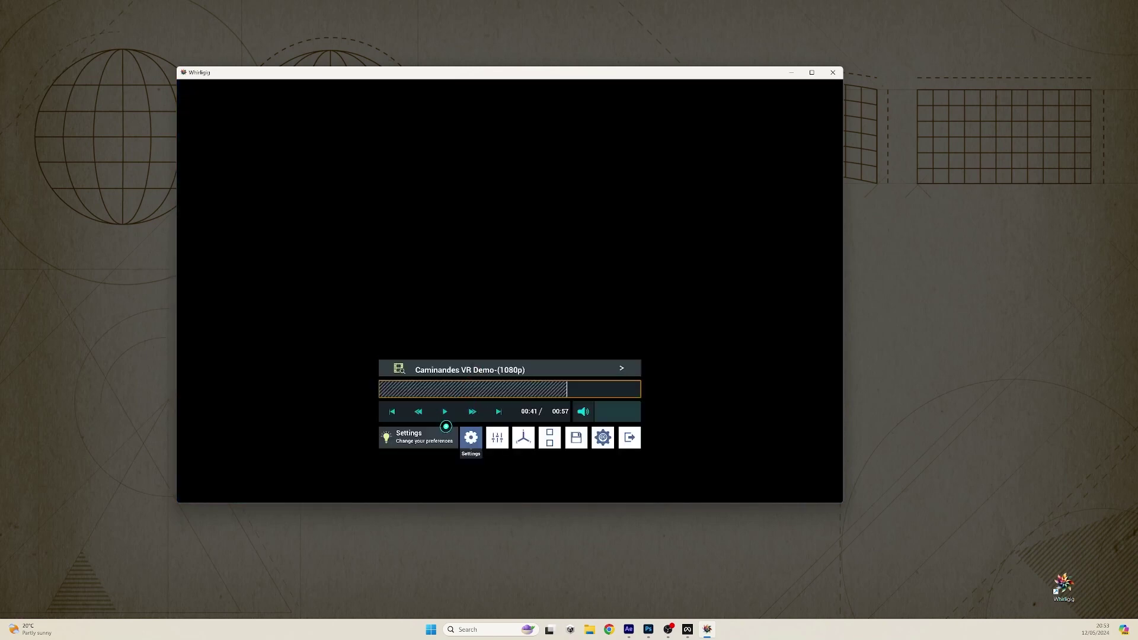
click(444, 396)
Set the independent monitor FOV to 88.00, enable Independent monitor lock Panning and return to the playing video.
click(471, 438)
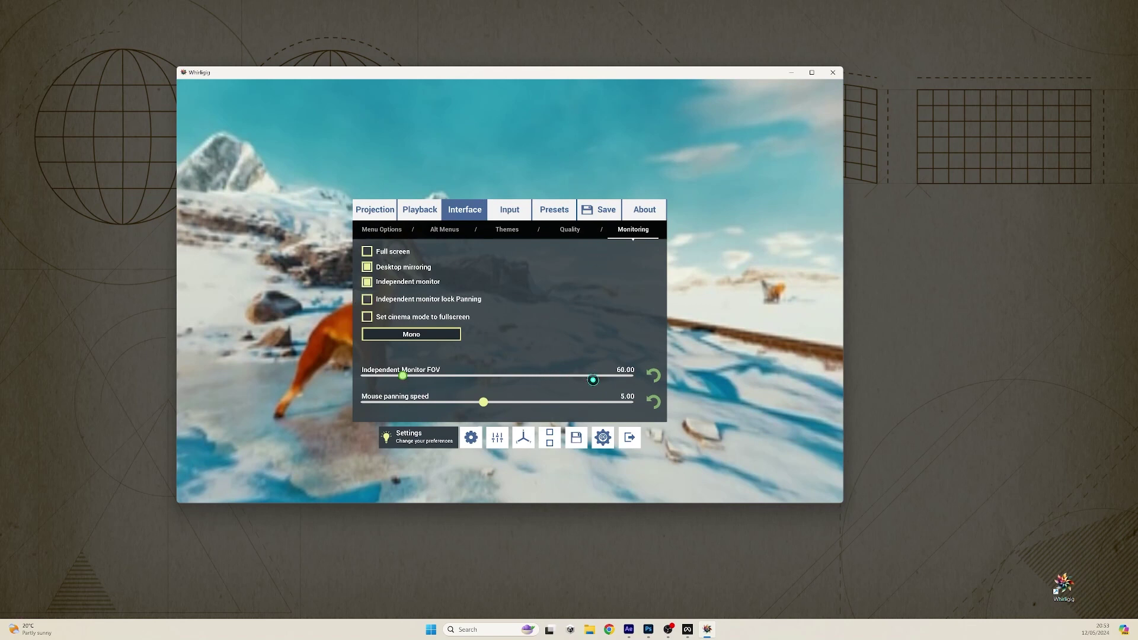
drag(423, 375, 479, 375)
click(299, 324)
click(379, 309)
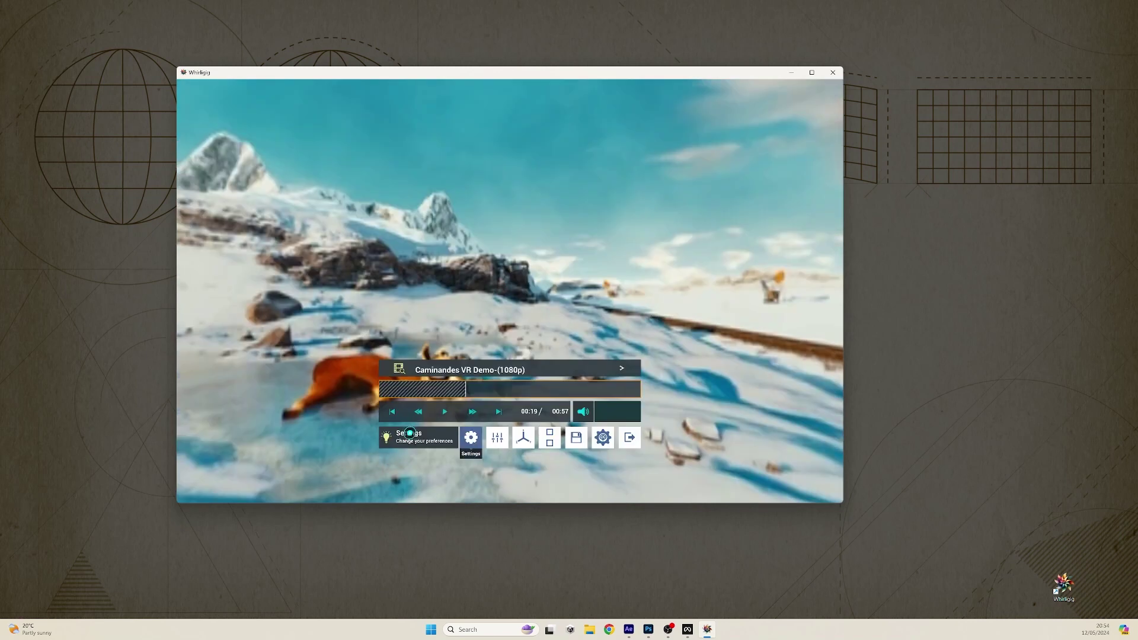
Switch the video's projection to Cinema and play it while zooming the view of the screen.
click(470, 438)
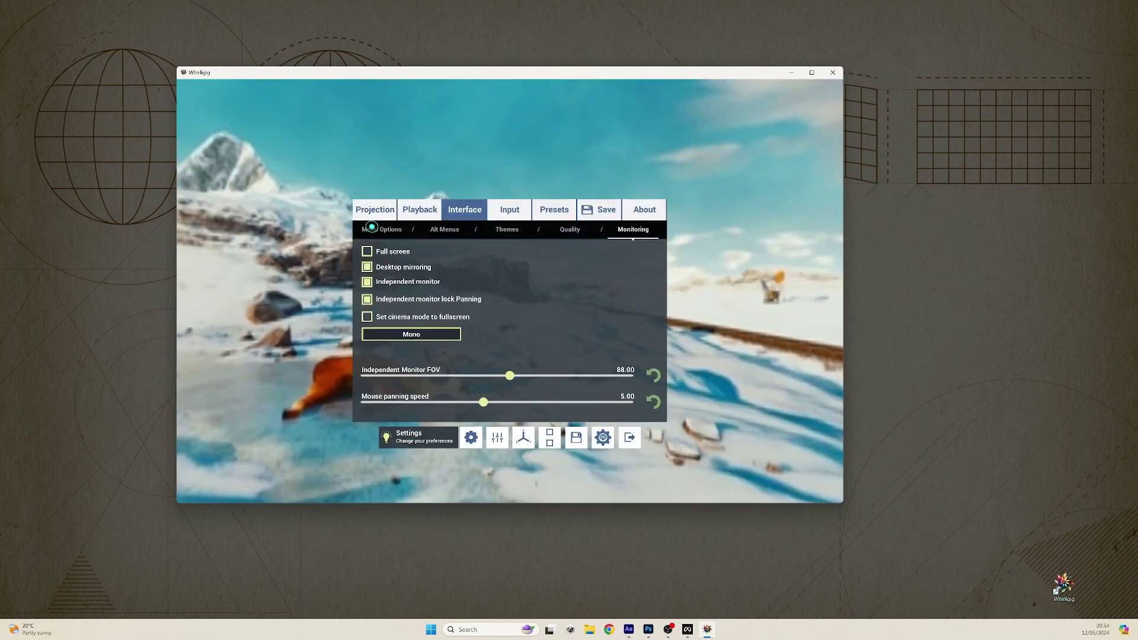
click(372, 213)
click(417, 255)
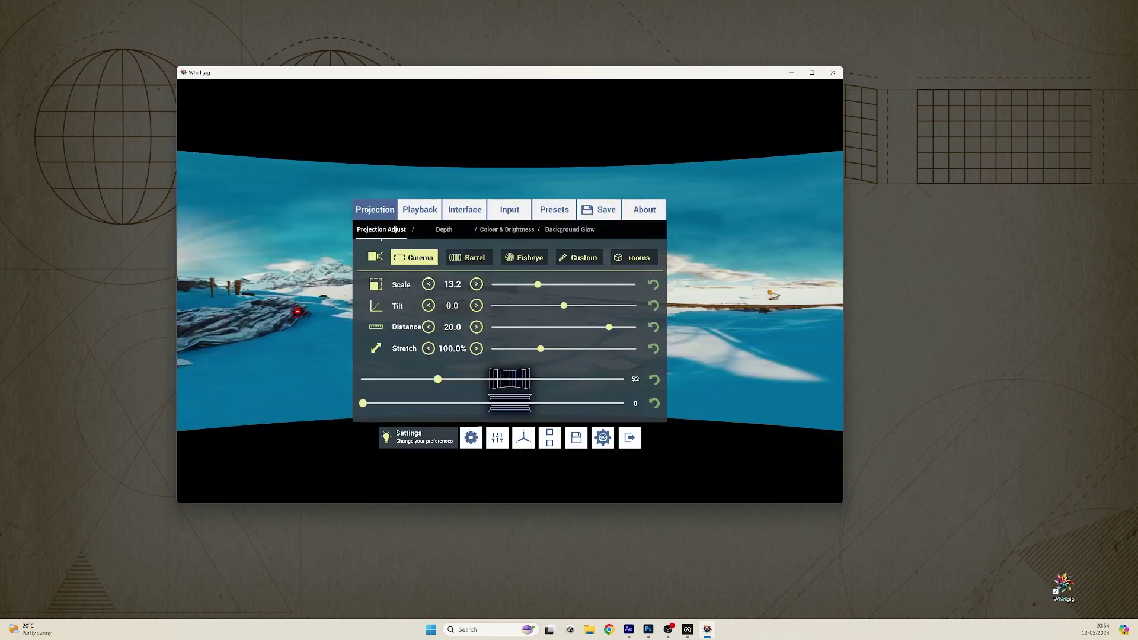
click(285, 417)
click(375, 367)
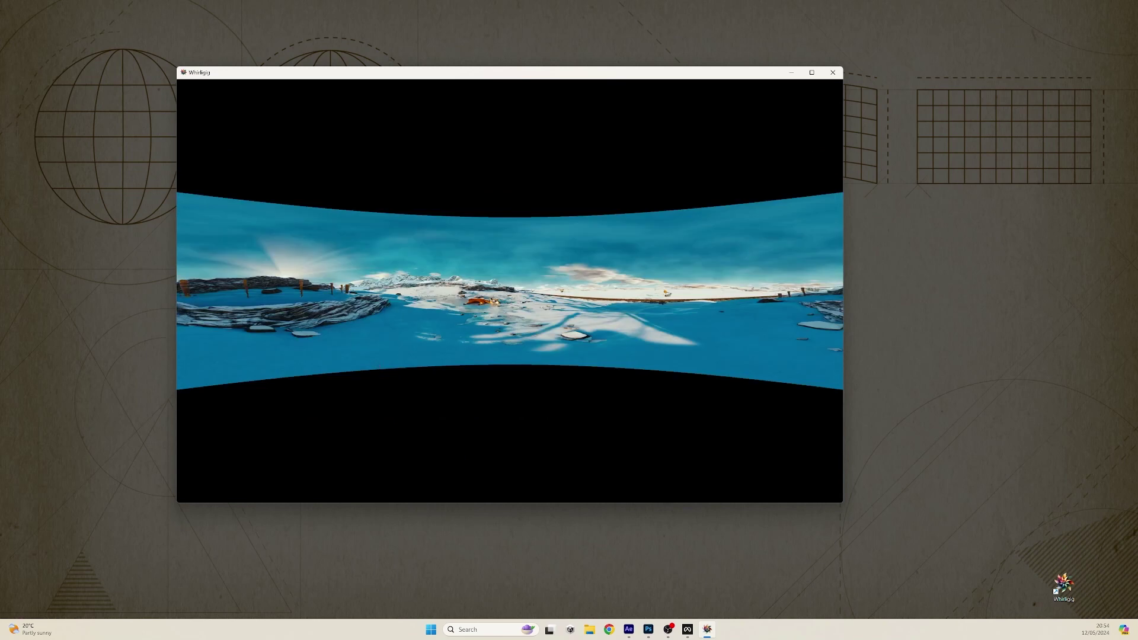
scroll(471, 437, up, 3)
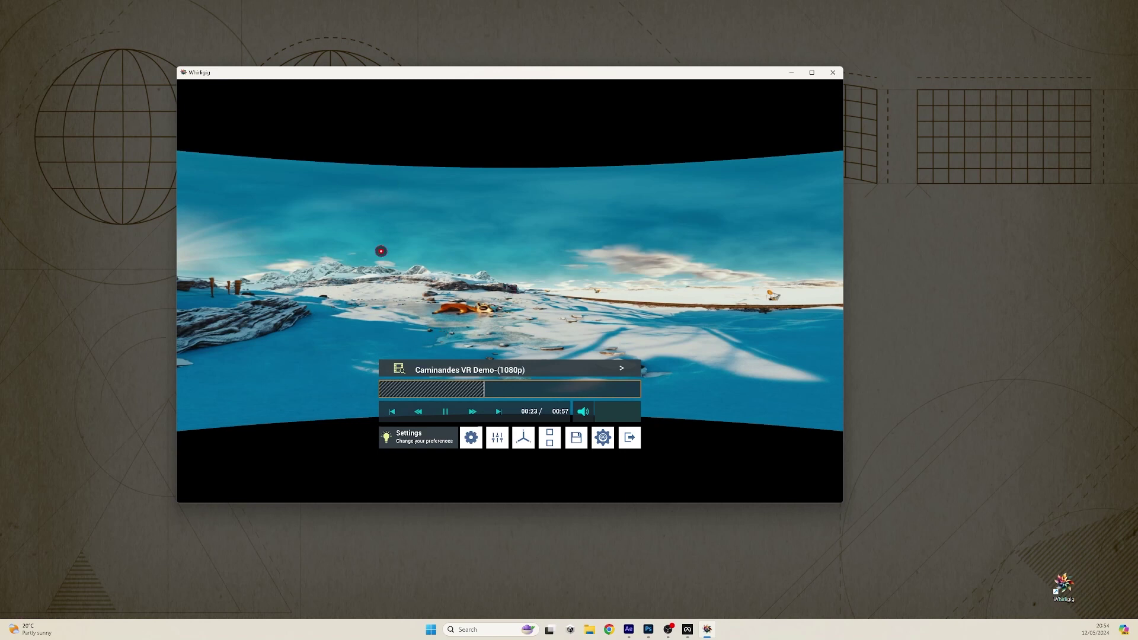
key(space)
Switch the projection to Barrel with a tilt of 38.8, play the video and bring back the playback menu.
click(470, 438)
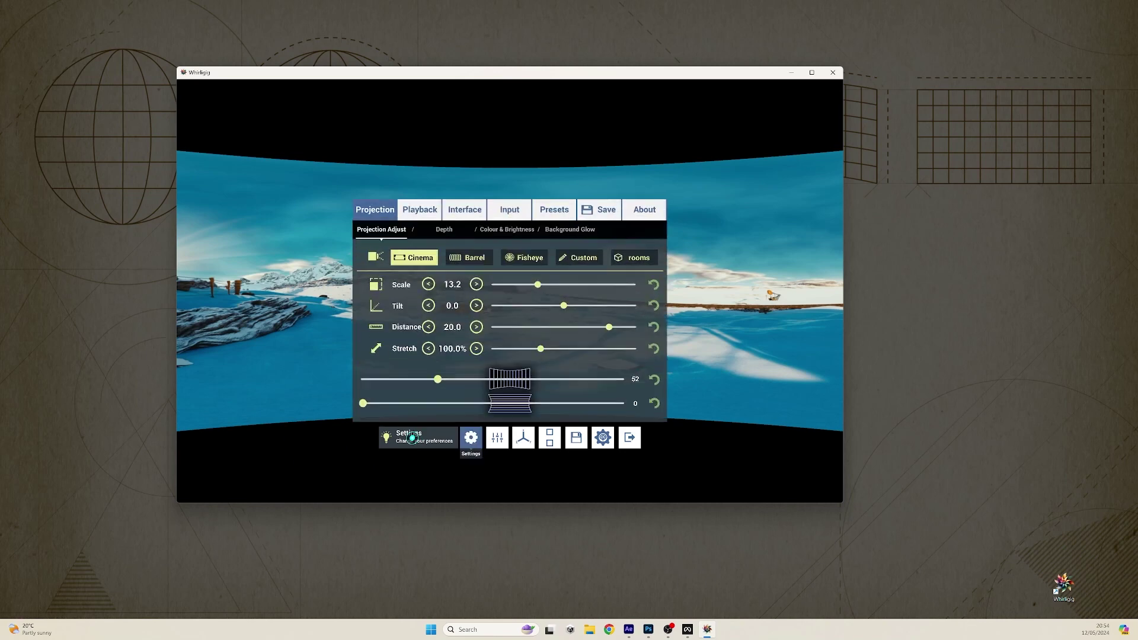
click(467, 257)
drag(563, 306, 579, 307)
click(286, 309)
click(349, 282)
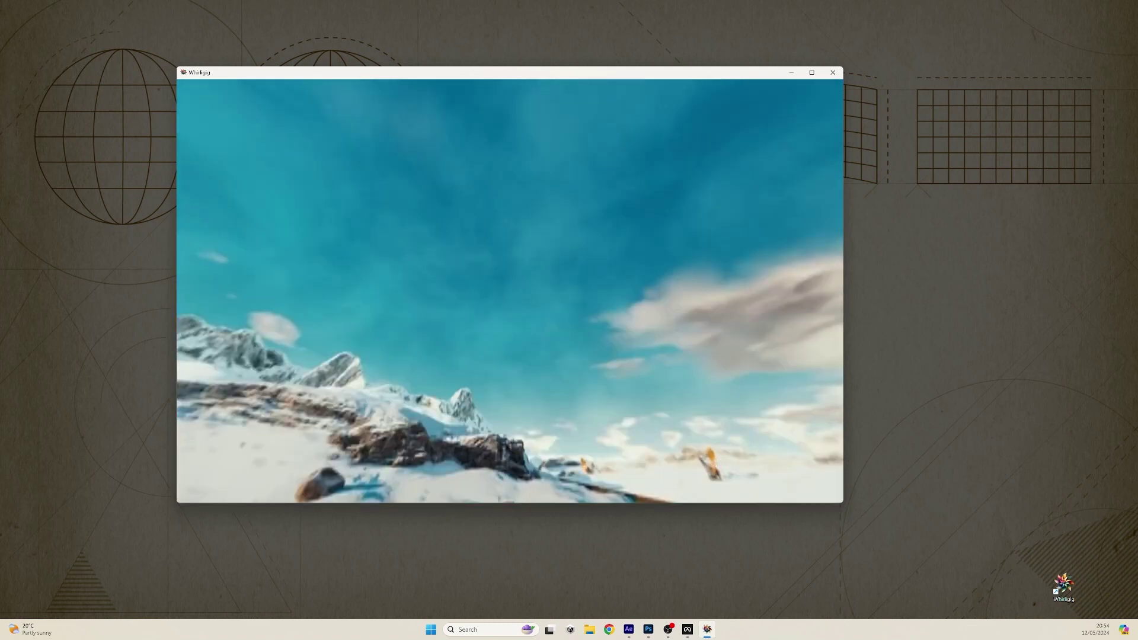
click(509, 291)
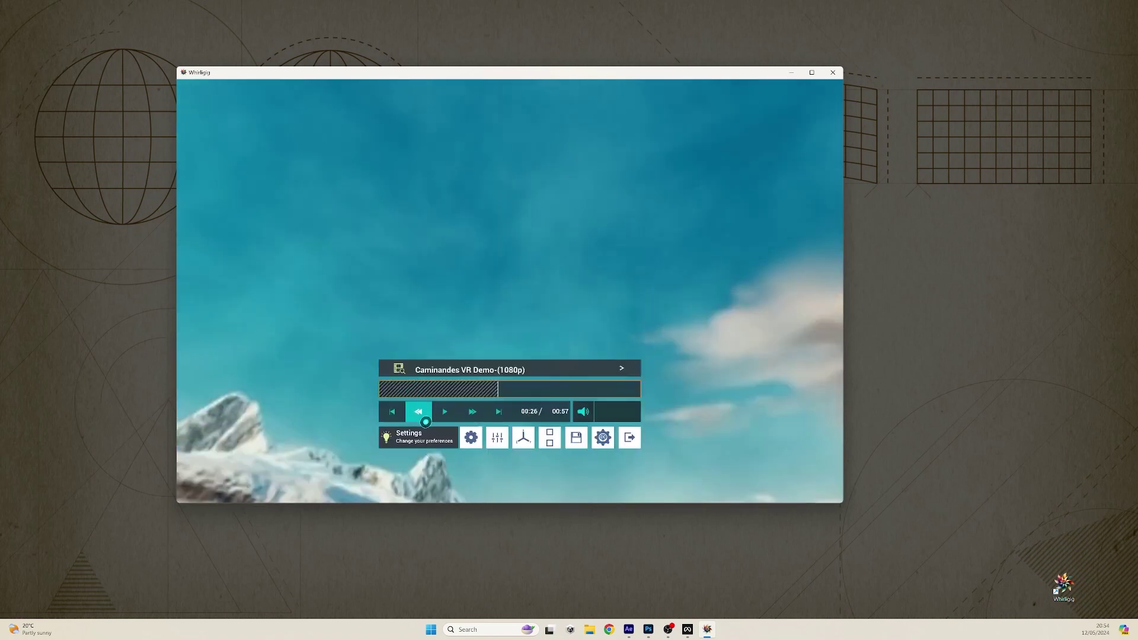
Return the projection to Cinema and reset its tilt to 0.0.
click(471, 437)
click(413, 261)
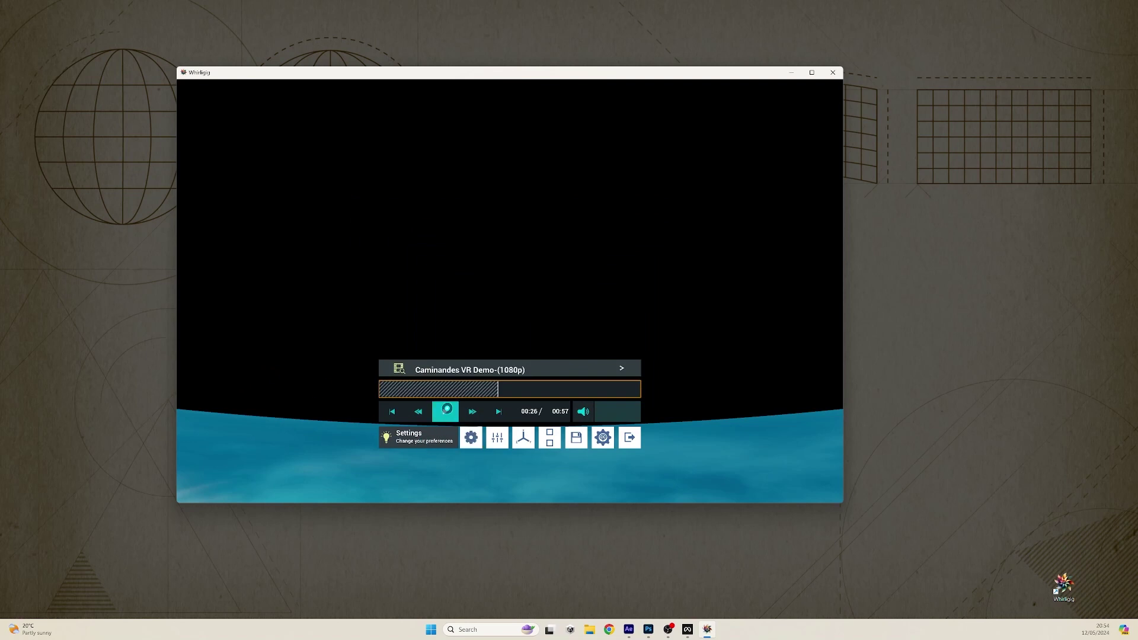
click(440, 395)
click(472, 436)
click(471, 437)
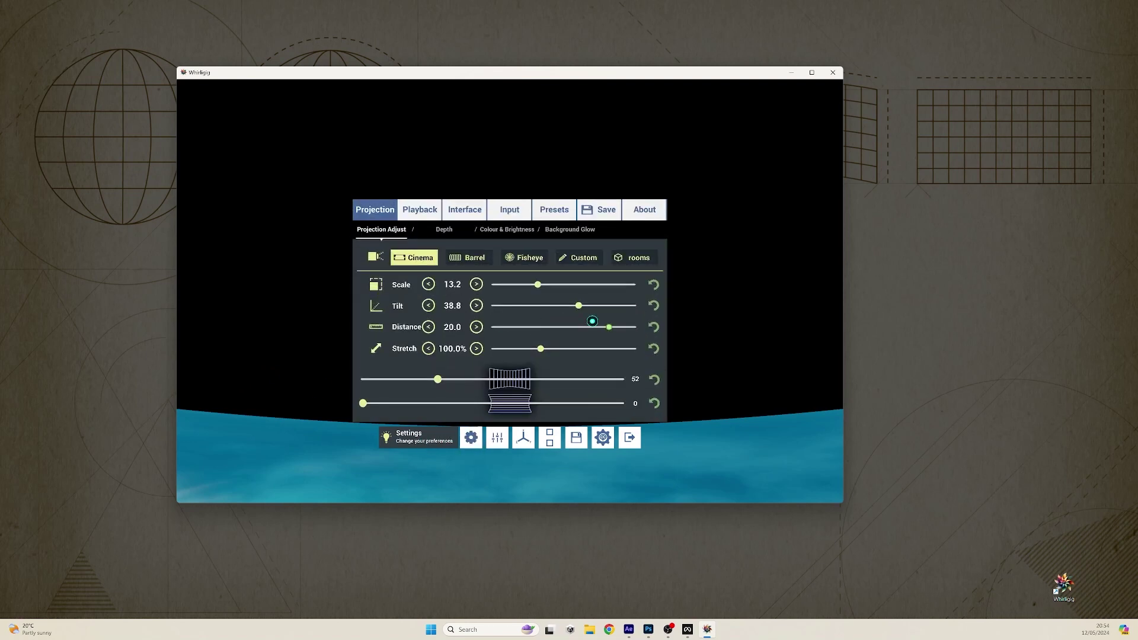
click(320, 331)
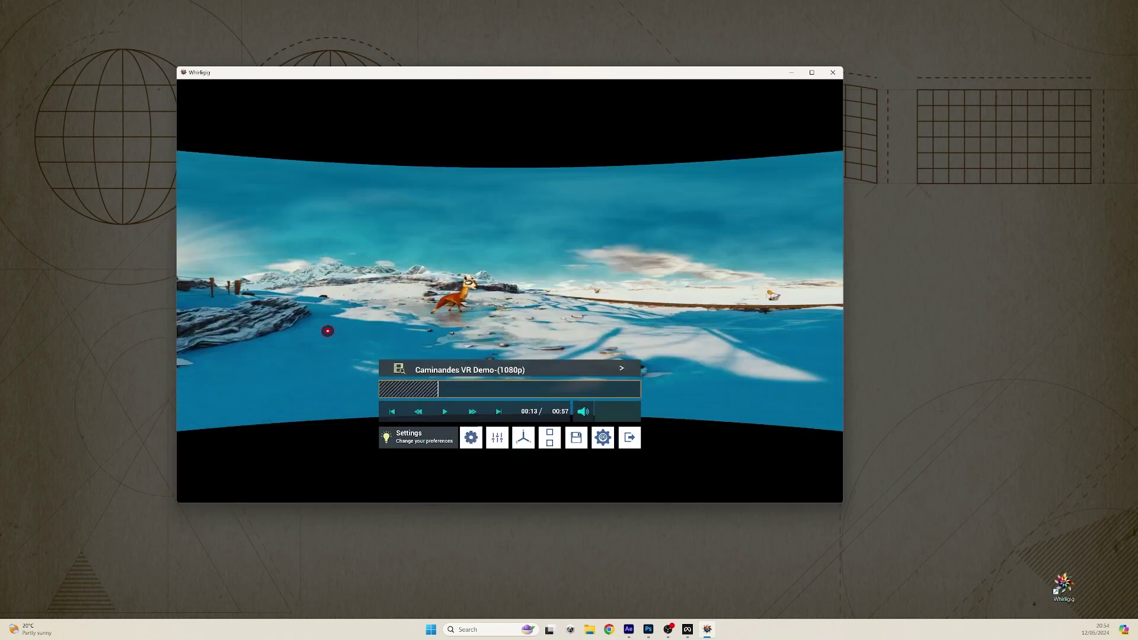
Enable Set cinema mode to fullscreen in the interface monitoring settings and close the settings.
click(470, 437)
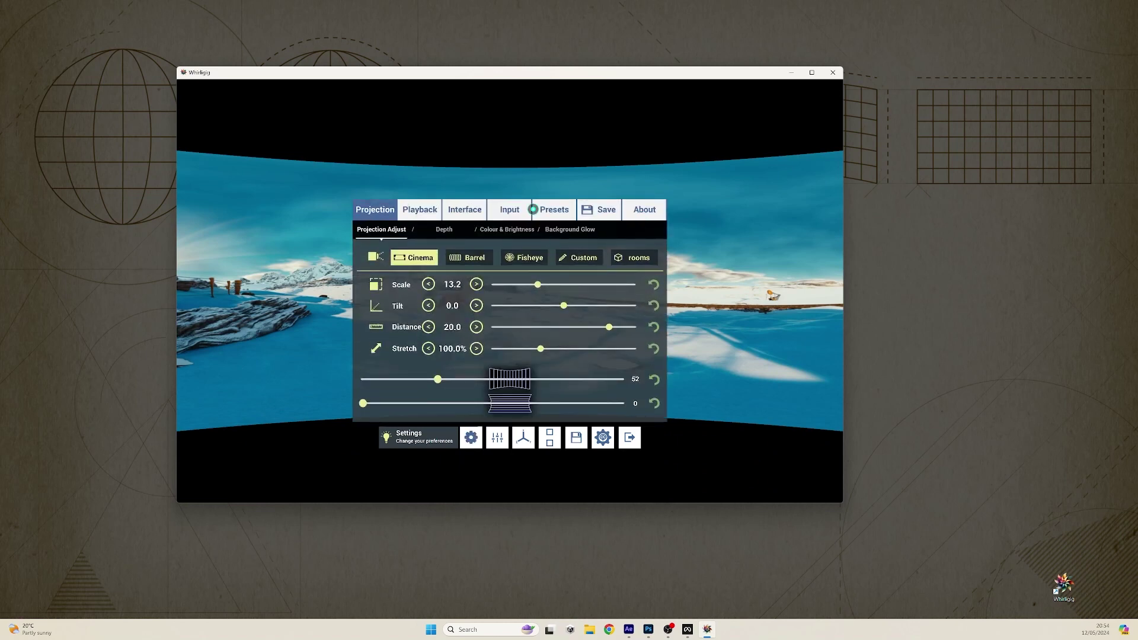
click(458, 209)
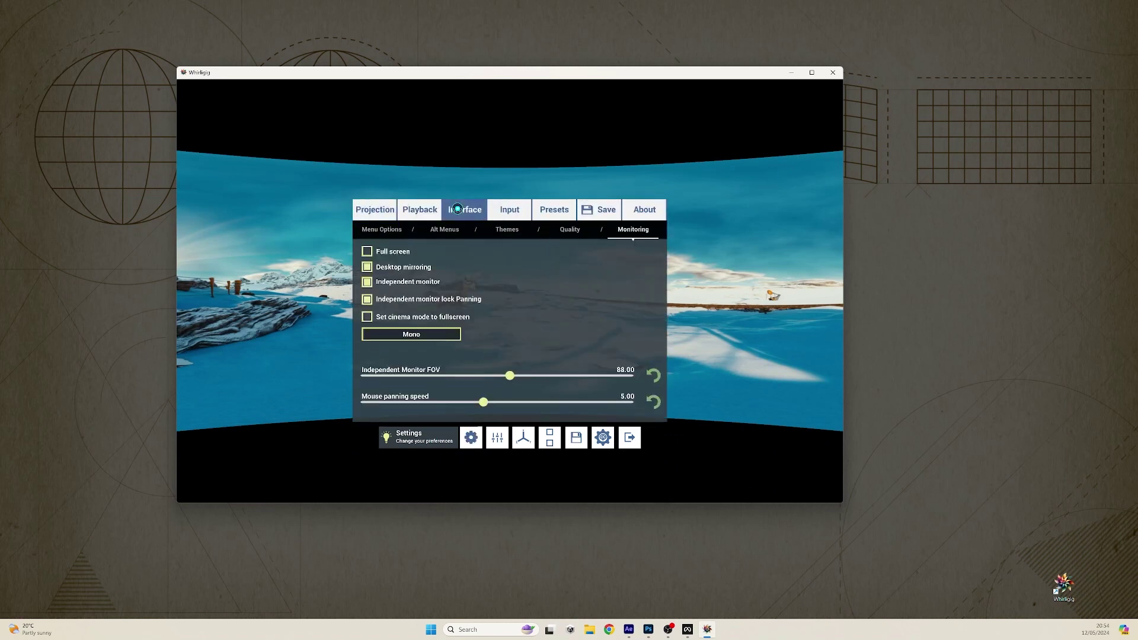
click(368, 317)
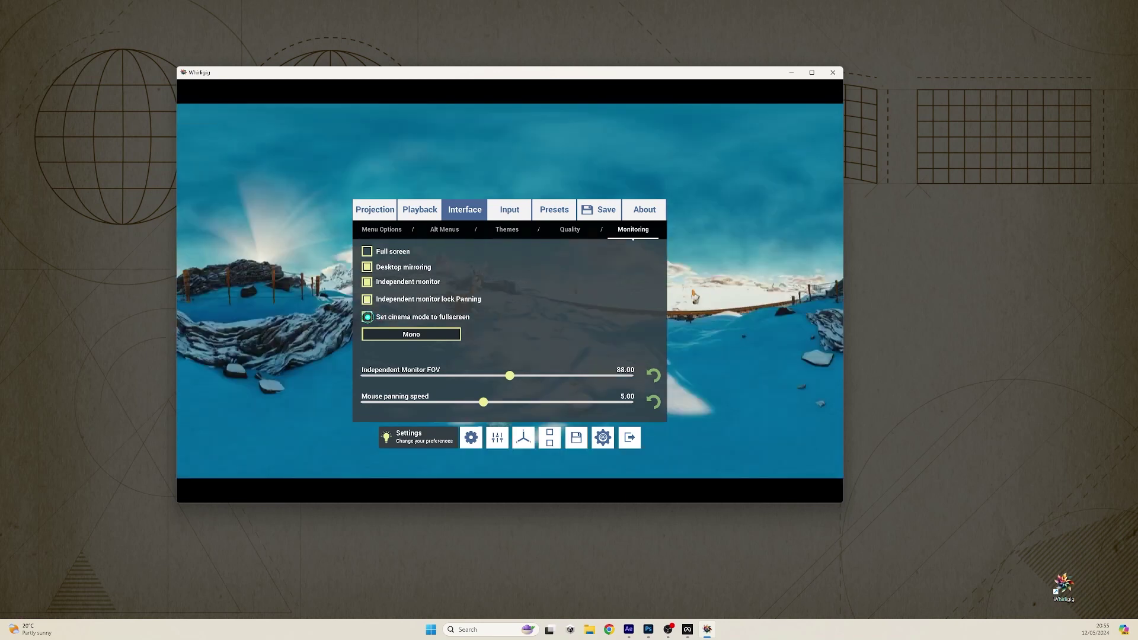
click(299, 326)
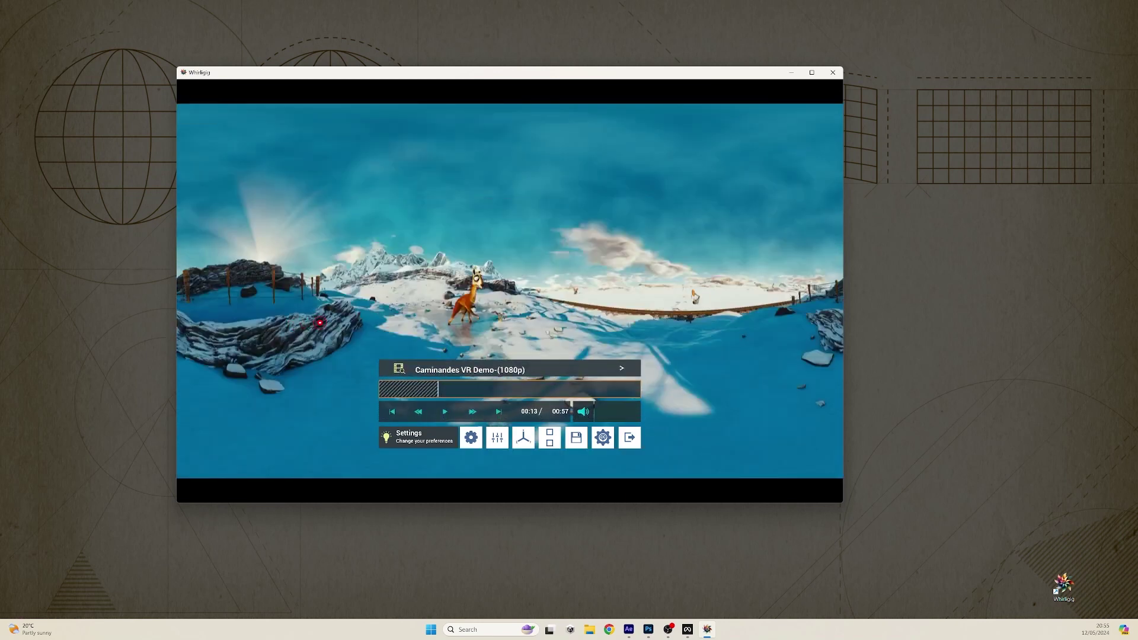
click(508, 291)
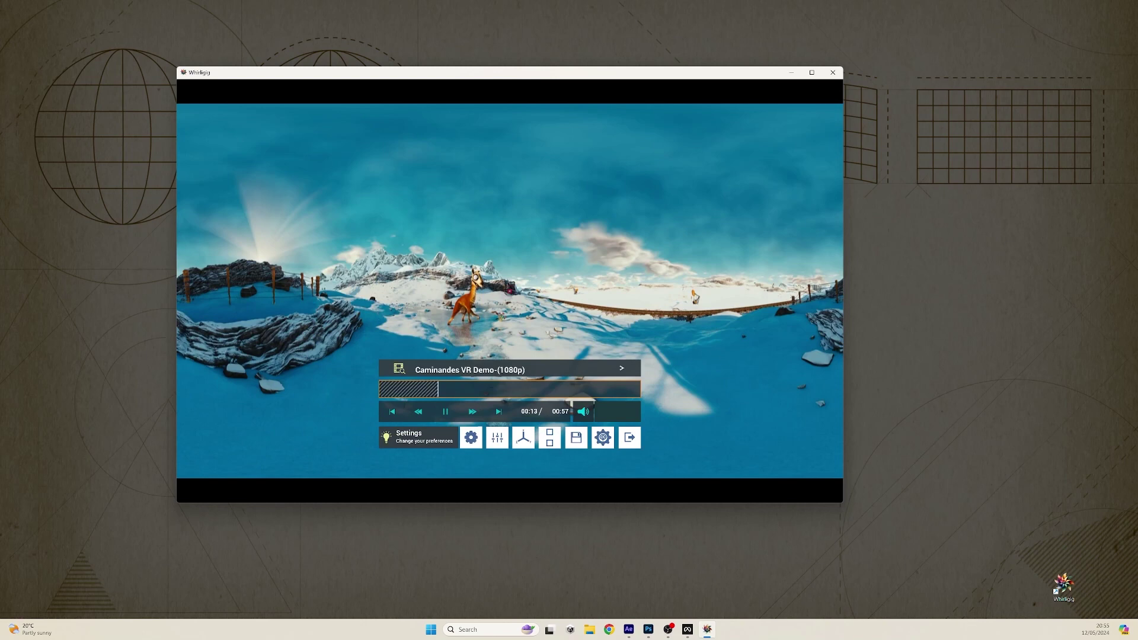
Open Cosmos Laundromat - First Cycle.mp4 from the Videos folder, play it in the fullscreen cinema view and bring back the playback menu.
click(439, 368)
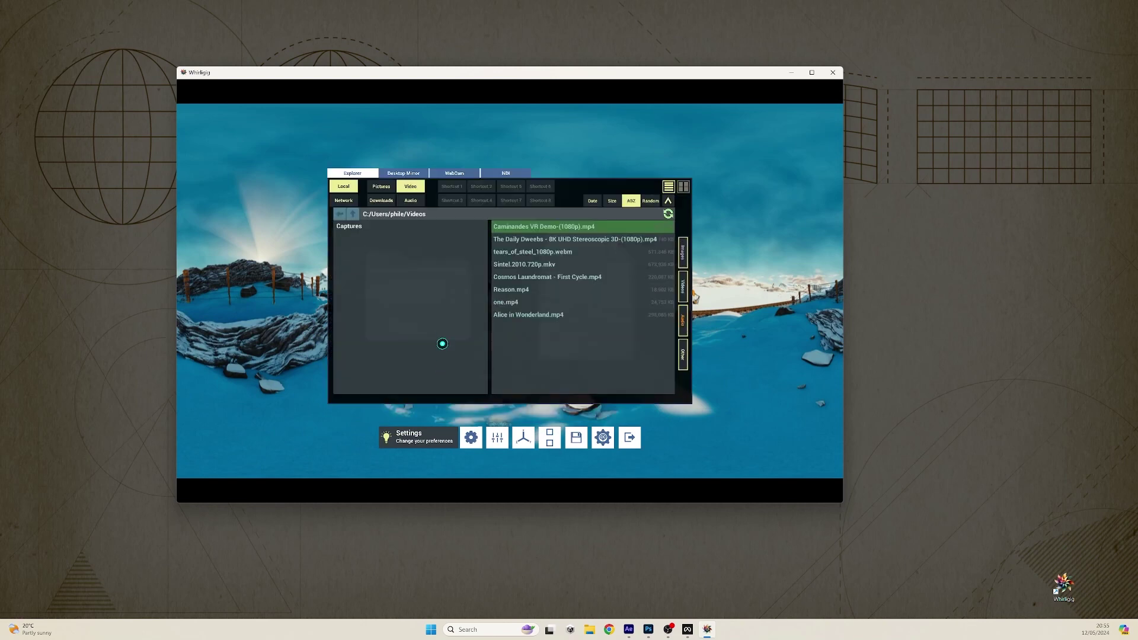
click(503, 277)
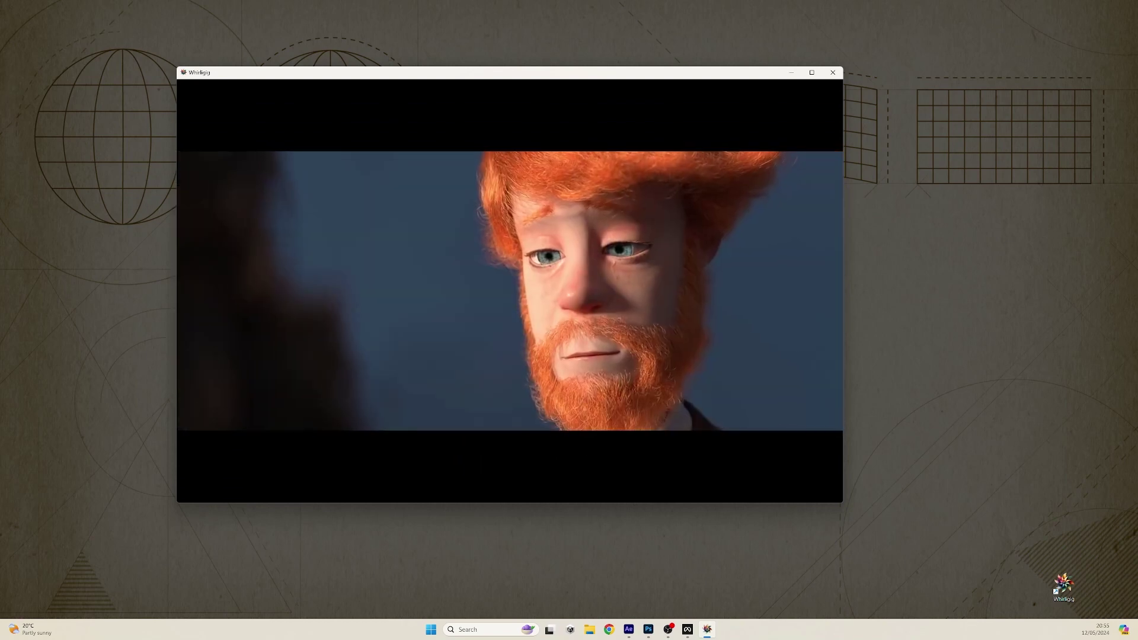
click(510, 291)
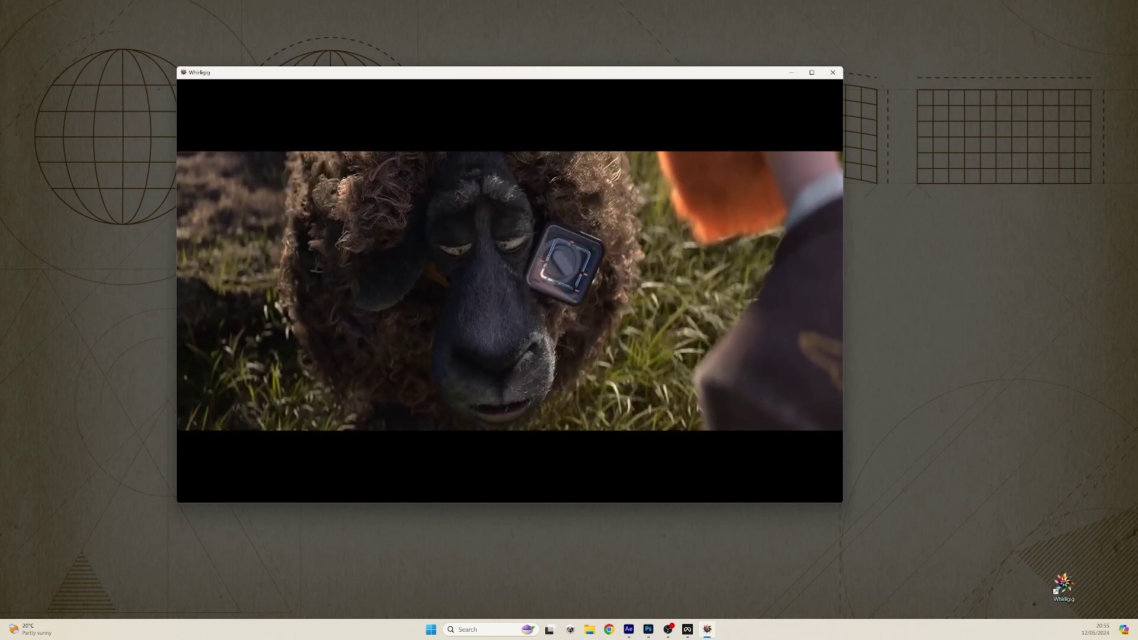
key(Tab)
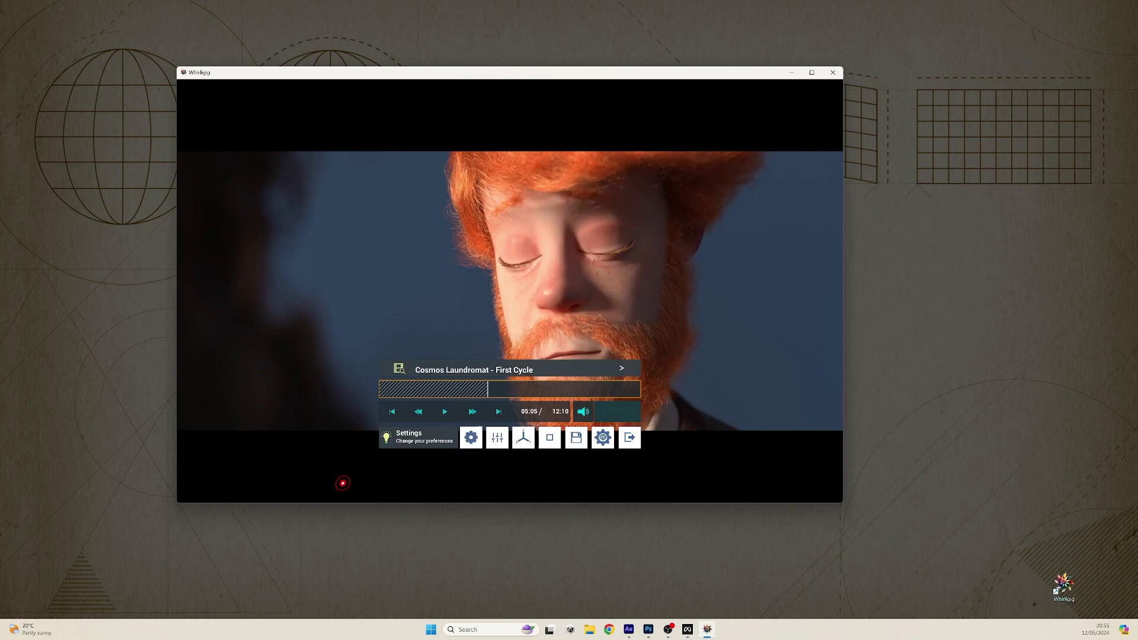
Examine the interface monitoring and quality settings over the Cosmos Laundromat video and close them.
click(423, 435)
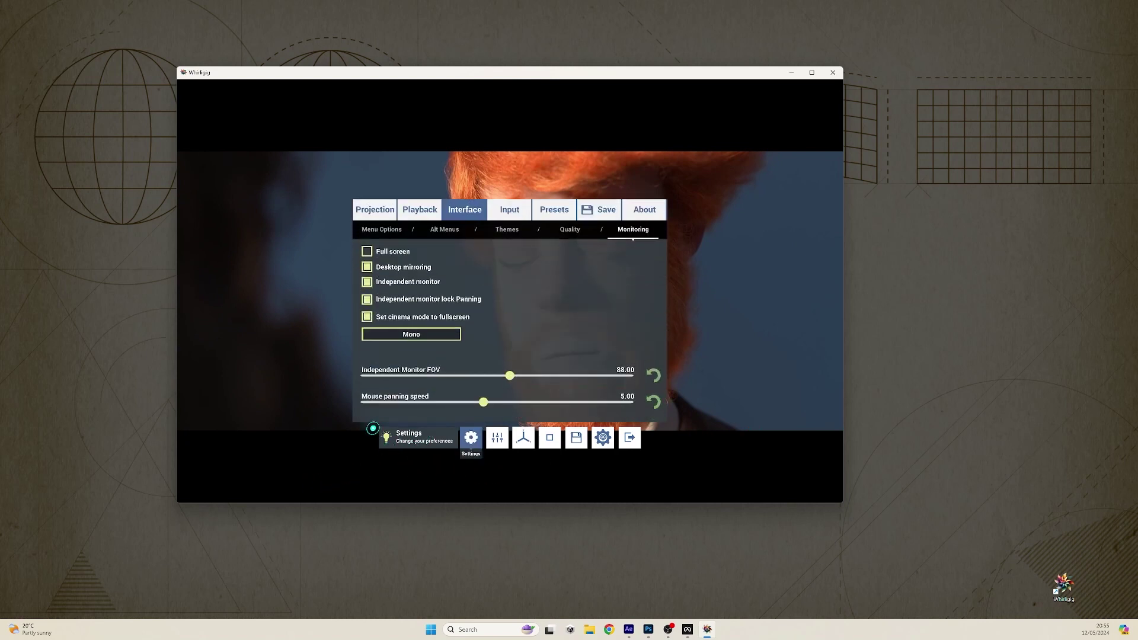
click(315, 391)
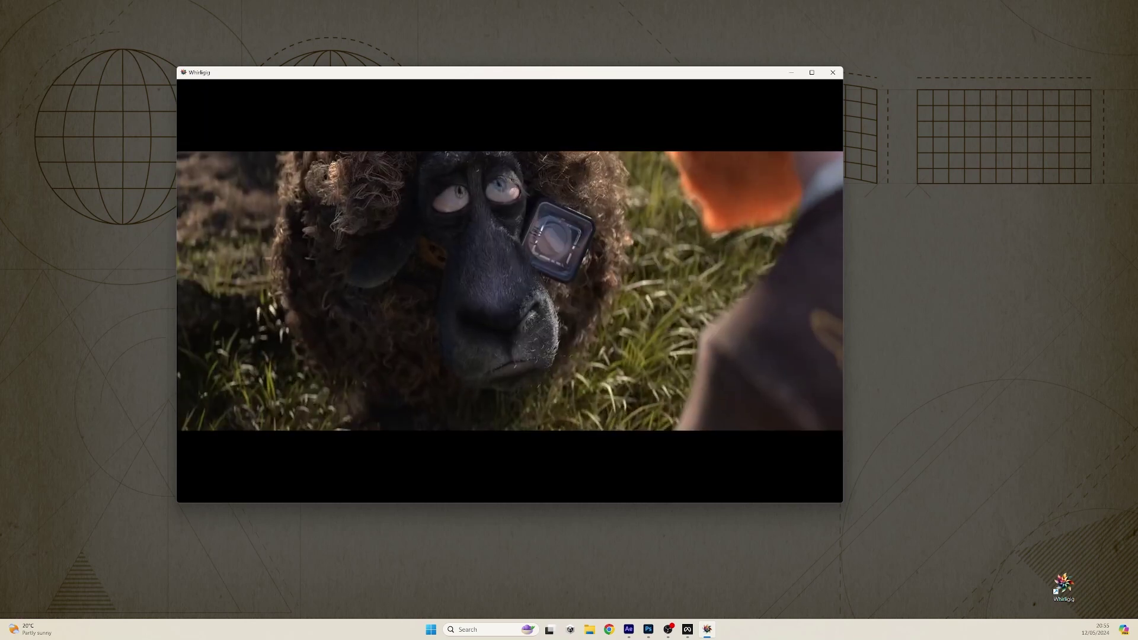
click(491, 357)
click(471, 437)
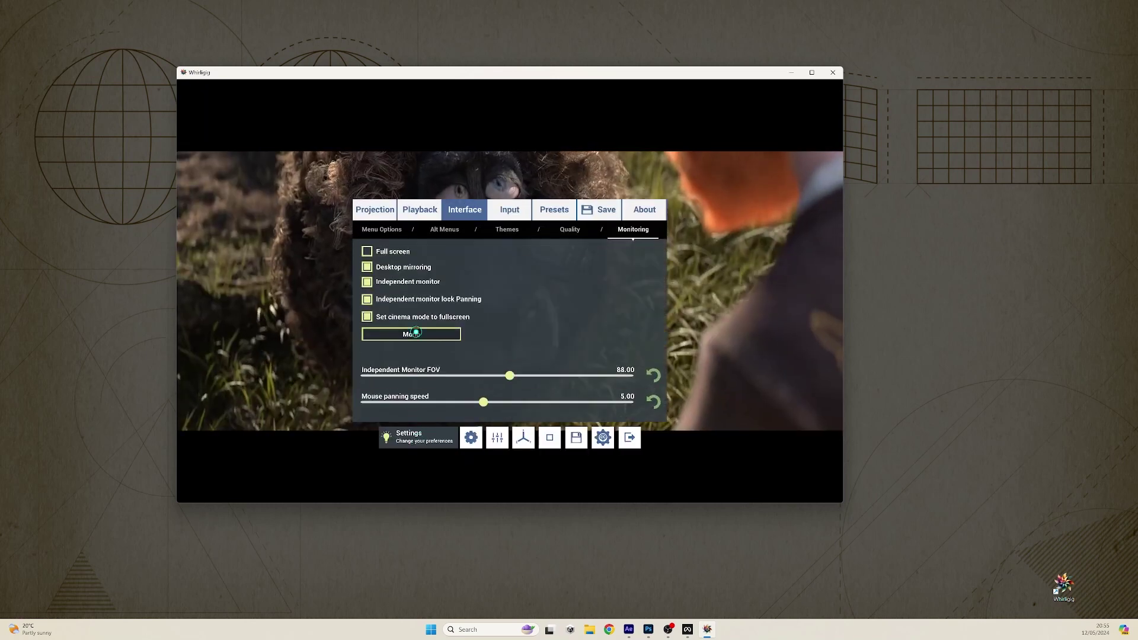
click(556, 235)
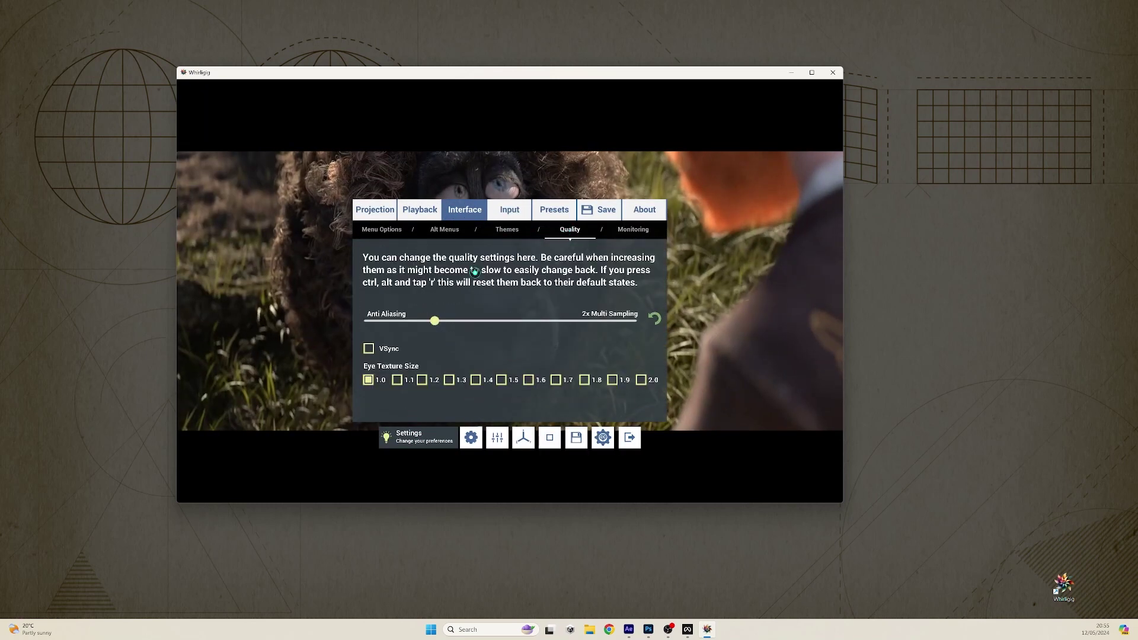
click(308, 319)
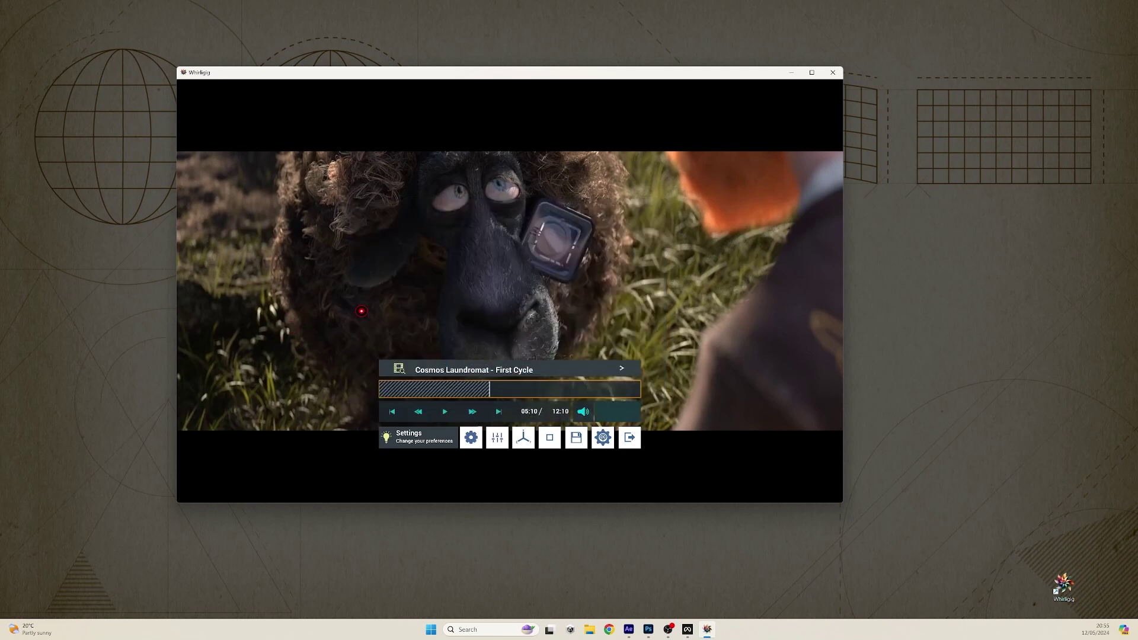
Play the video briefly, bring back the playback menu and look at the first save slot.
click(360, 310)
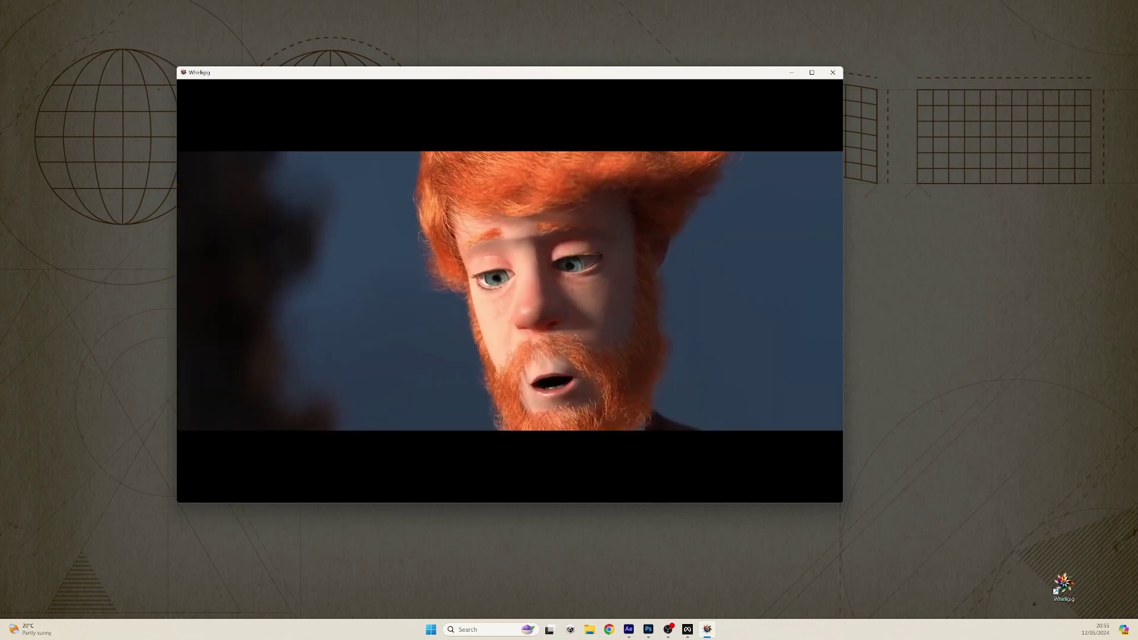
click(510, 290)
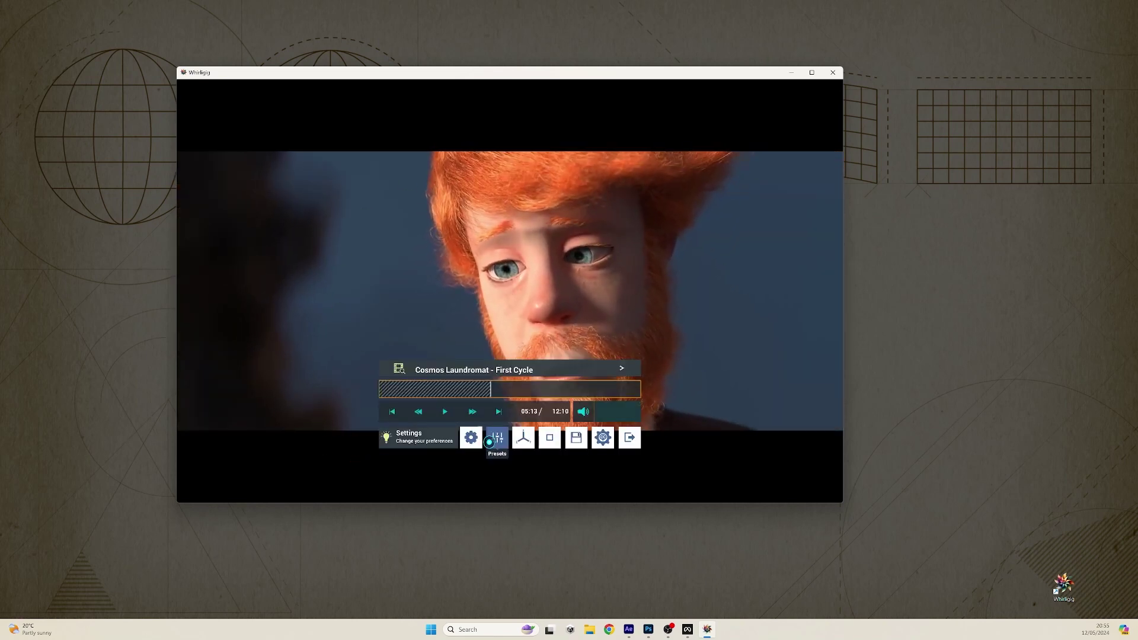
click(576, 437)
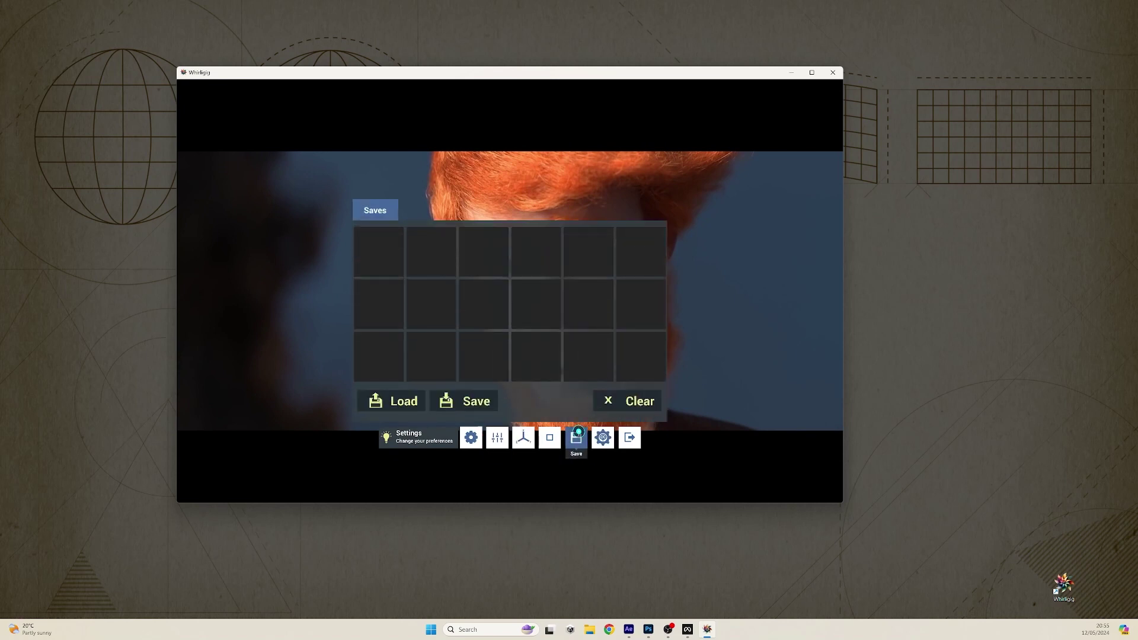
click(385, 264)
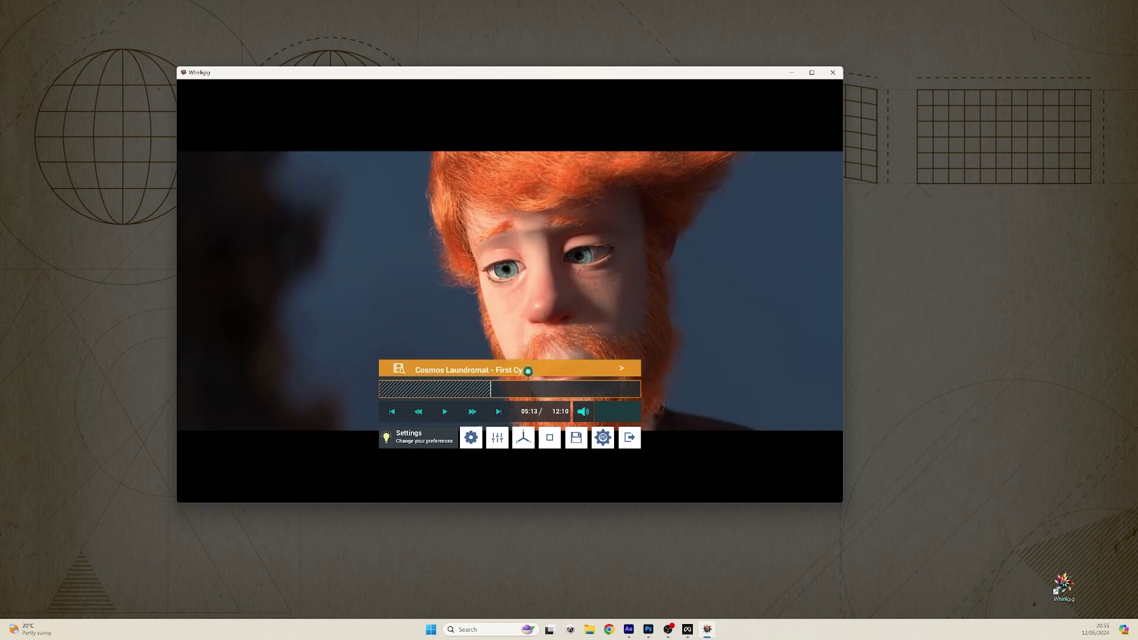
Examine the audio track and audio output options in the playback settings and close the settings.
click(425, 439)
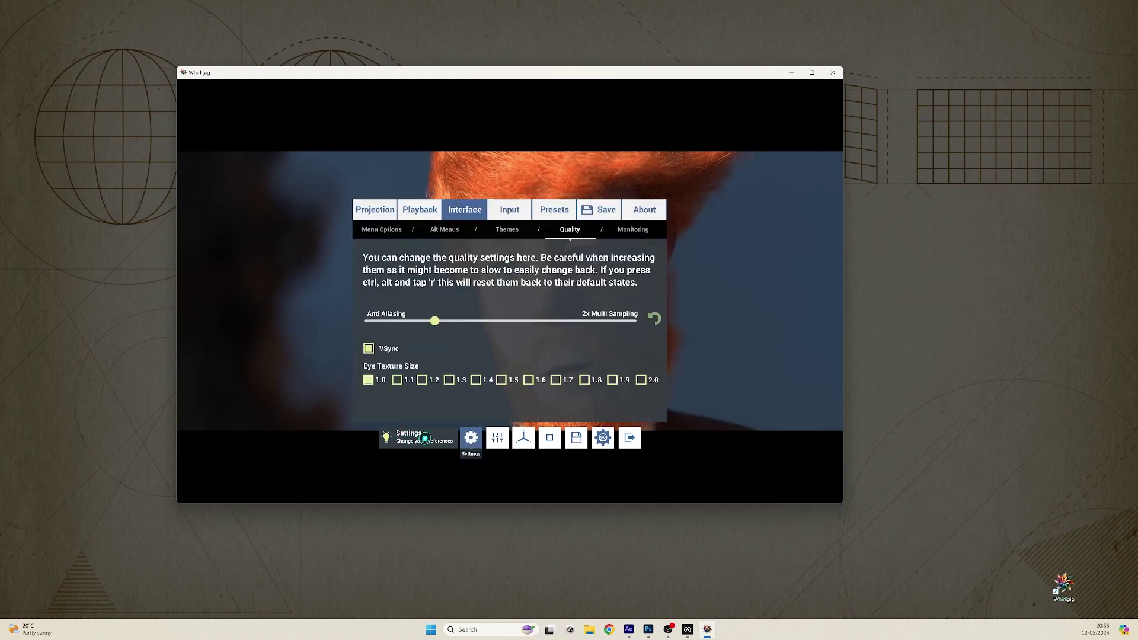
click(412, 210)
click(431, 230)
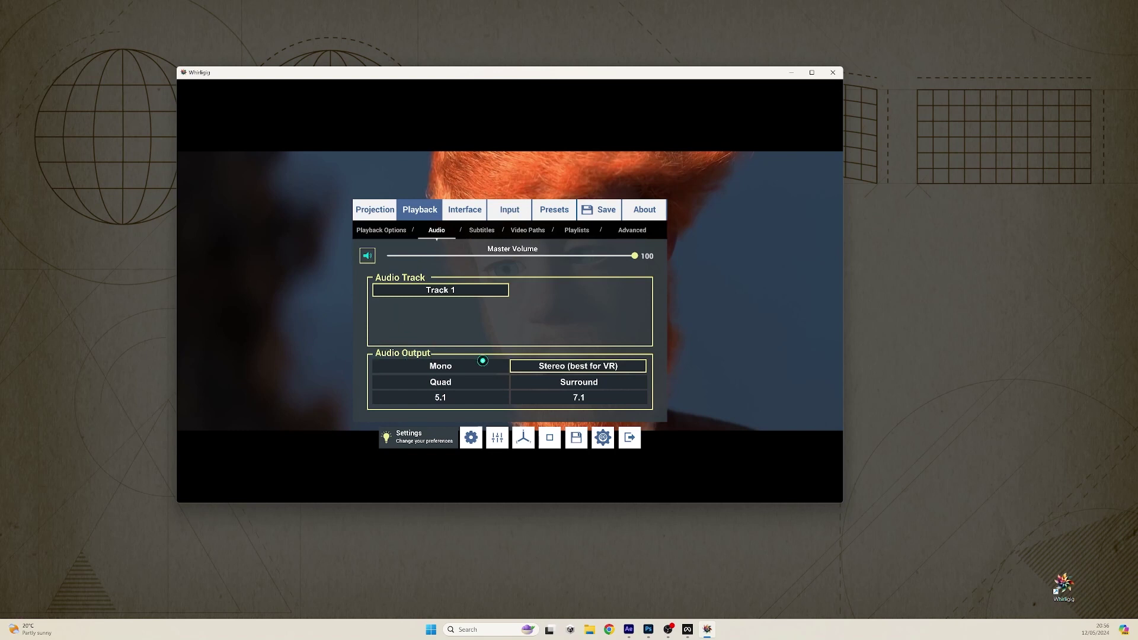
click(299, 316)
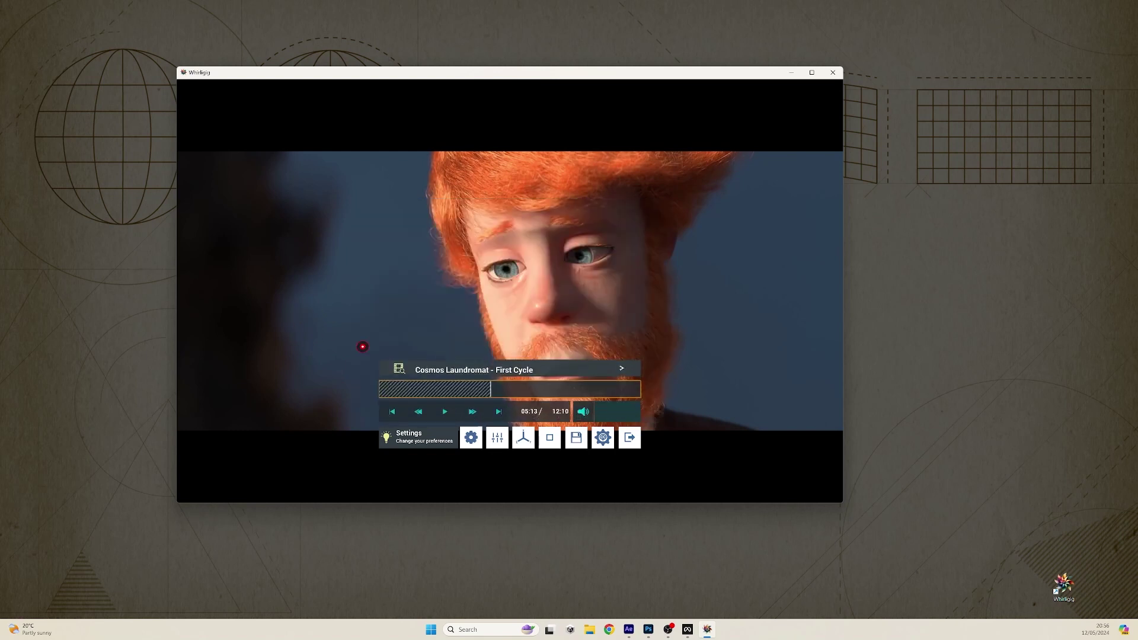
Open Sintel.2010.720p.mkv from the Videos folder and set its audio output to 5.1.
click(438, 370)
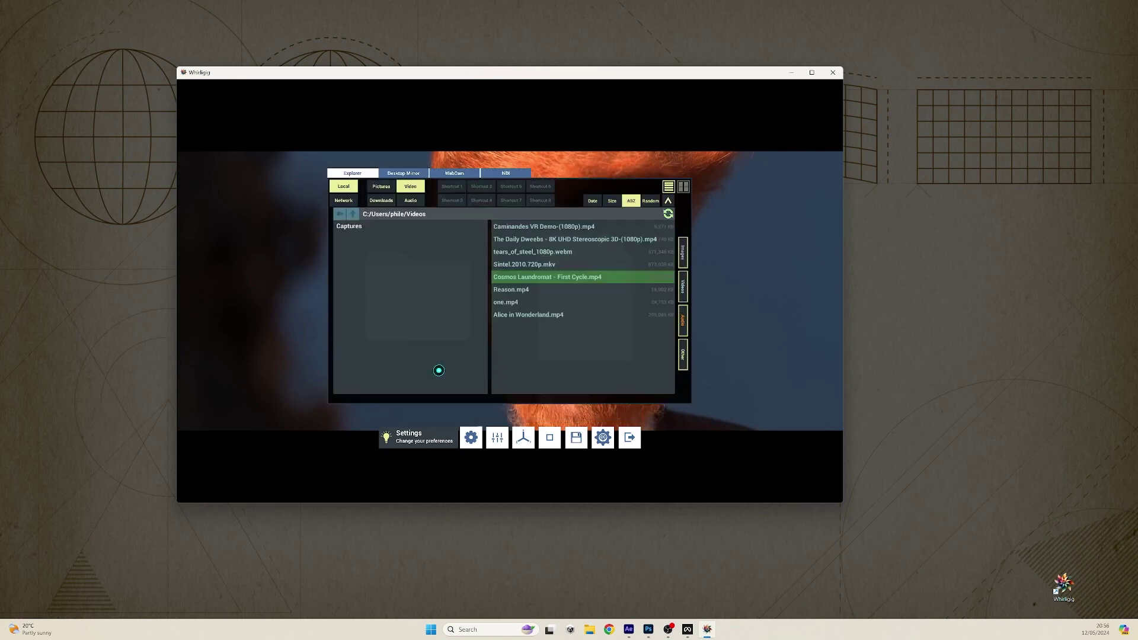
click(524, 265)
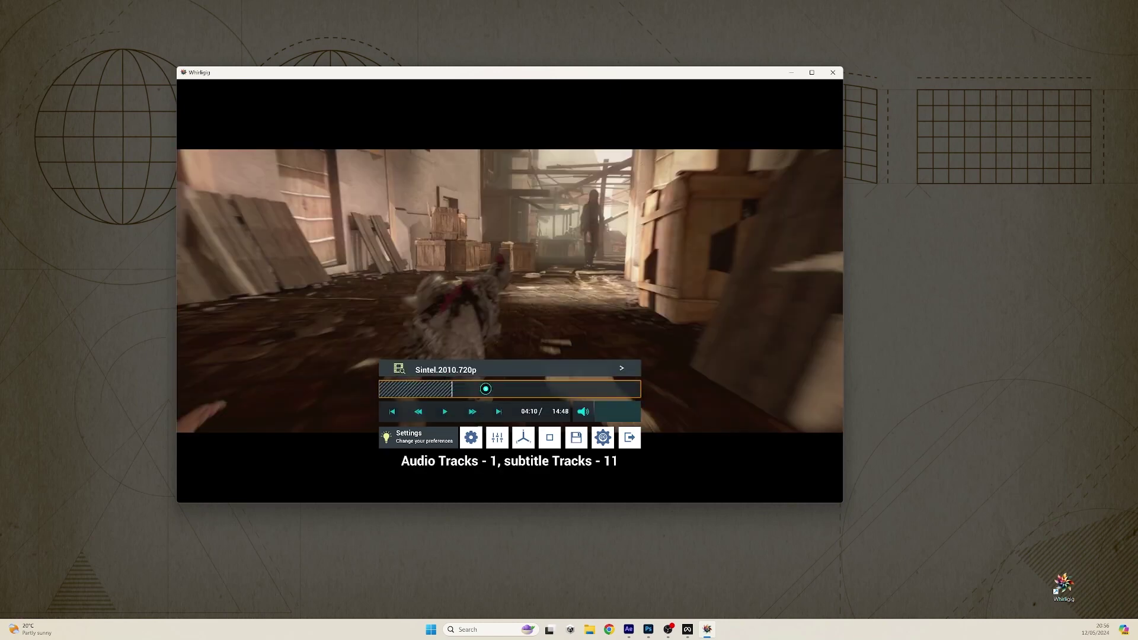
click(471, 438)
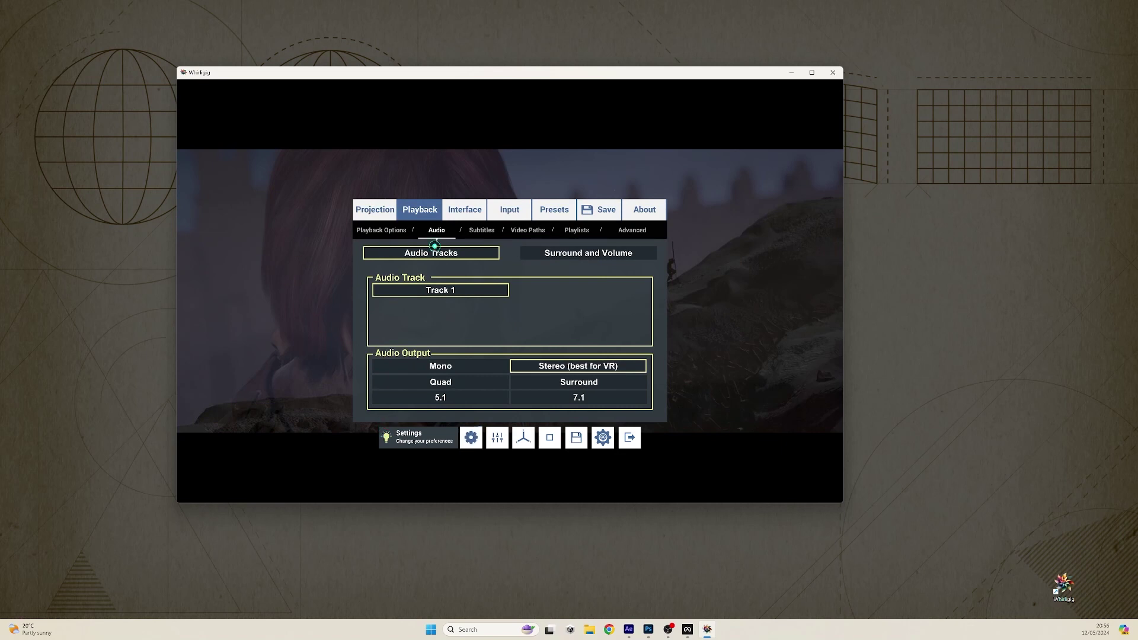
click(575, 250)
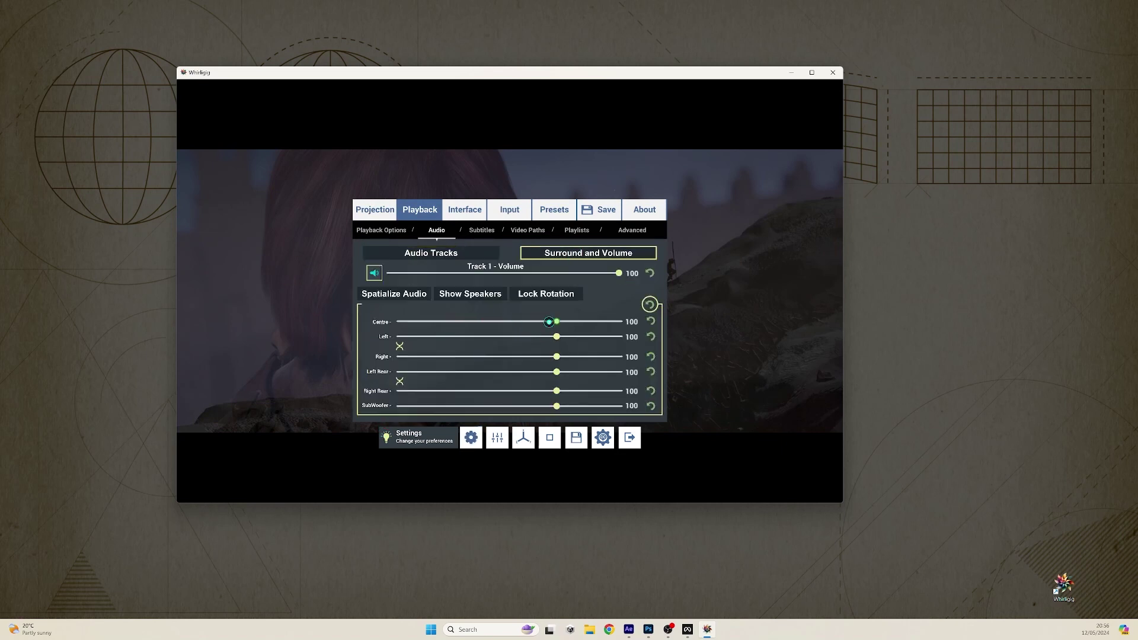
click(440, 256)
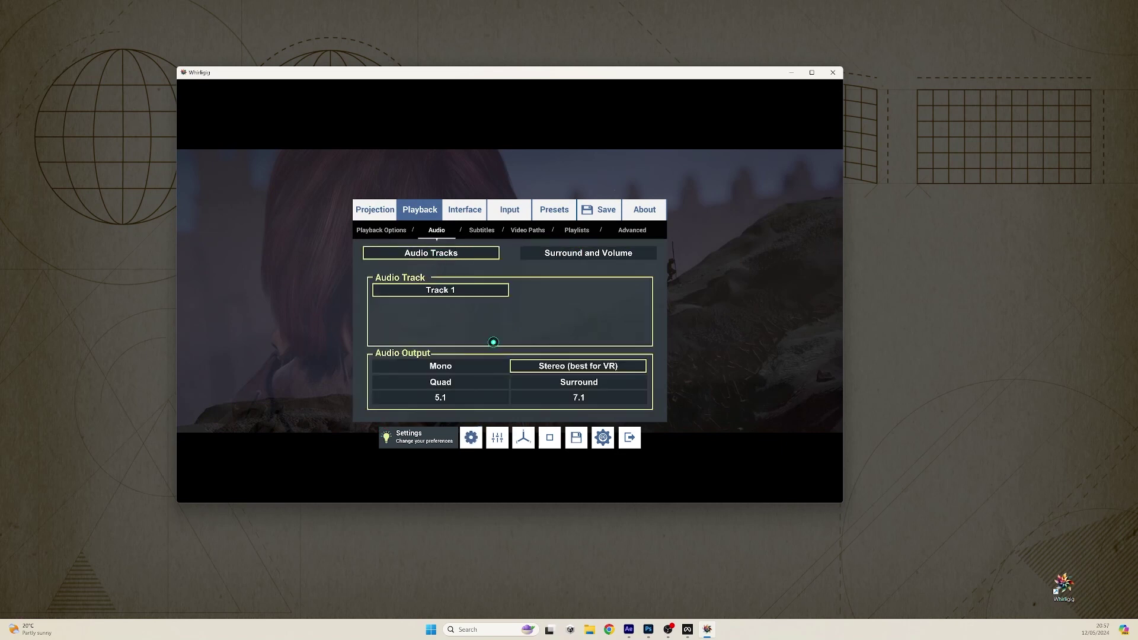
click(437, 399)
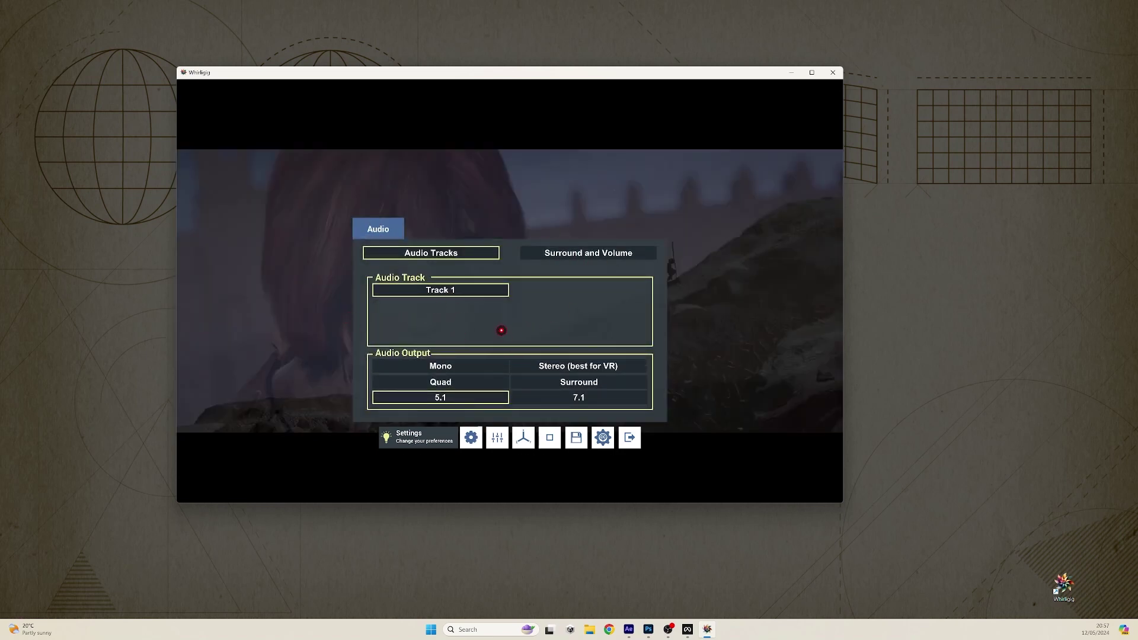
Set Track 1's channel volumes to Centre 104, Left and Right 50, Left Rear and Right Rear 69 and SubWoofer 41, and close the audio settings.
click(550, 255)
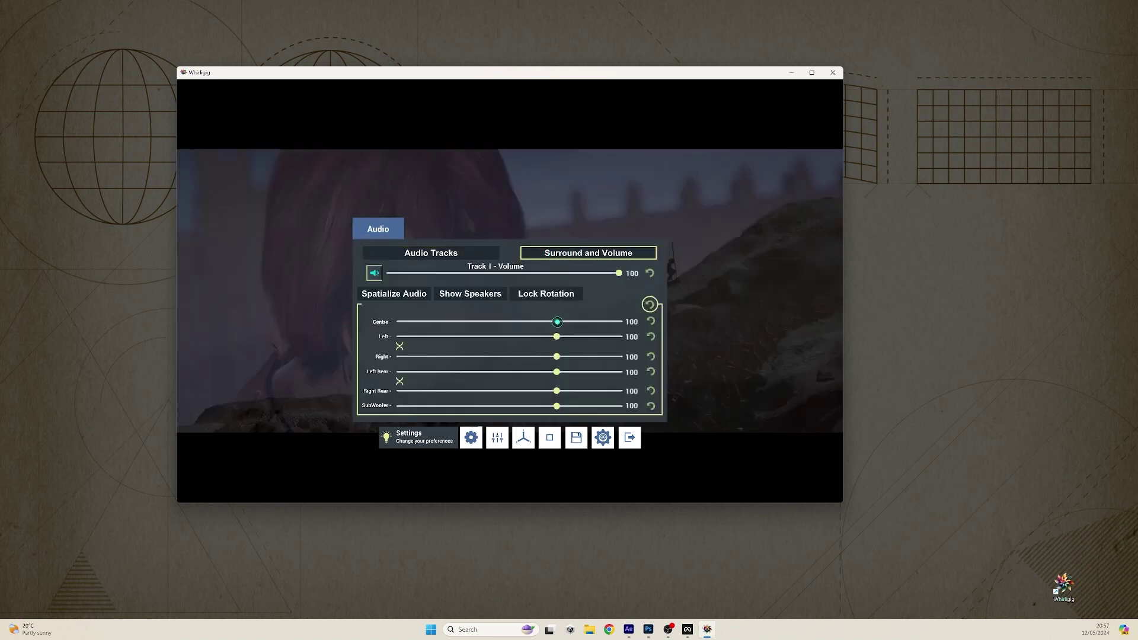
drag(555, 320, 524, 337)
drag(401, 347, 477, 338)
drag(399, 381, 463, 406)
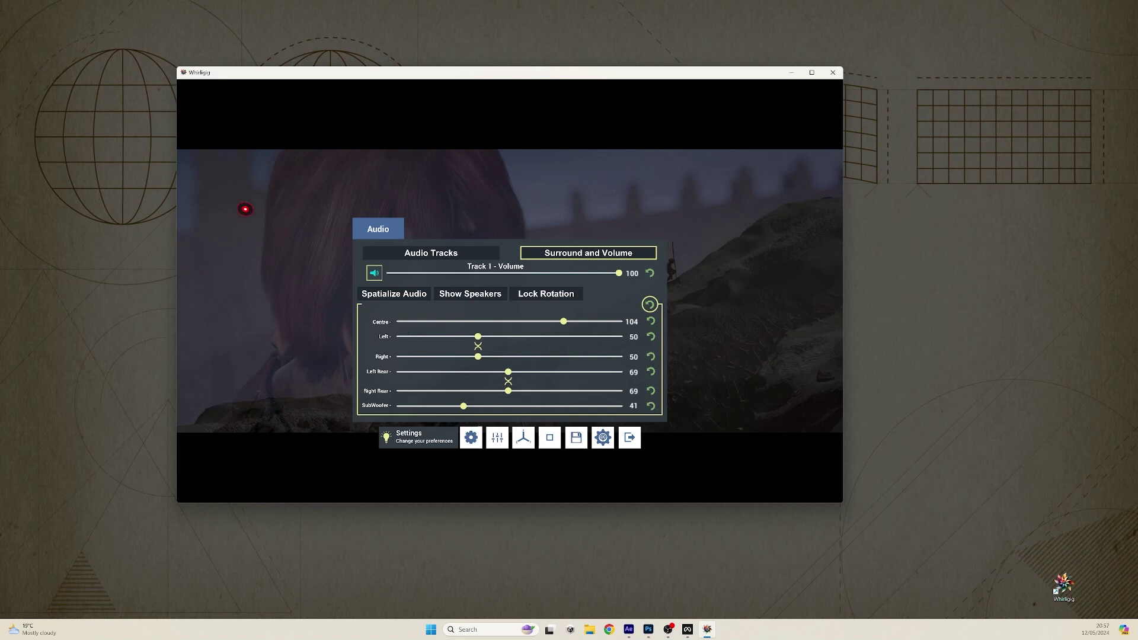
click(320, 248)
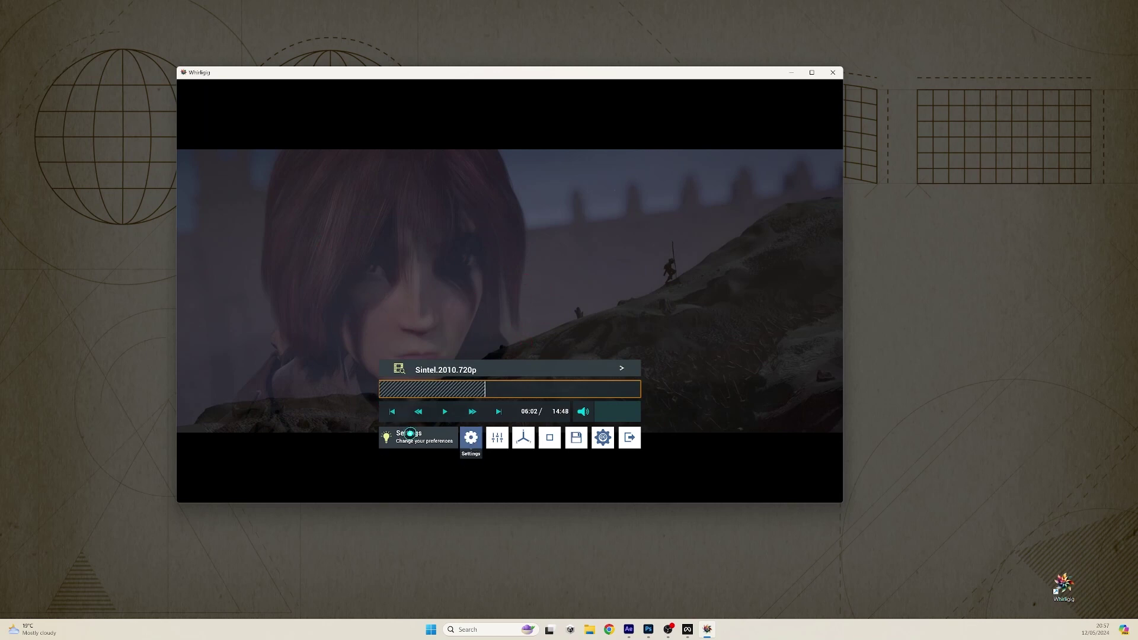
Seek the Sintel video to about 03:56 and open the player's file browser.
click(447, 390)
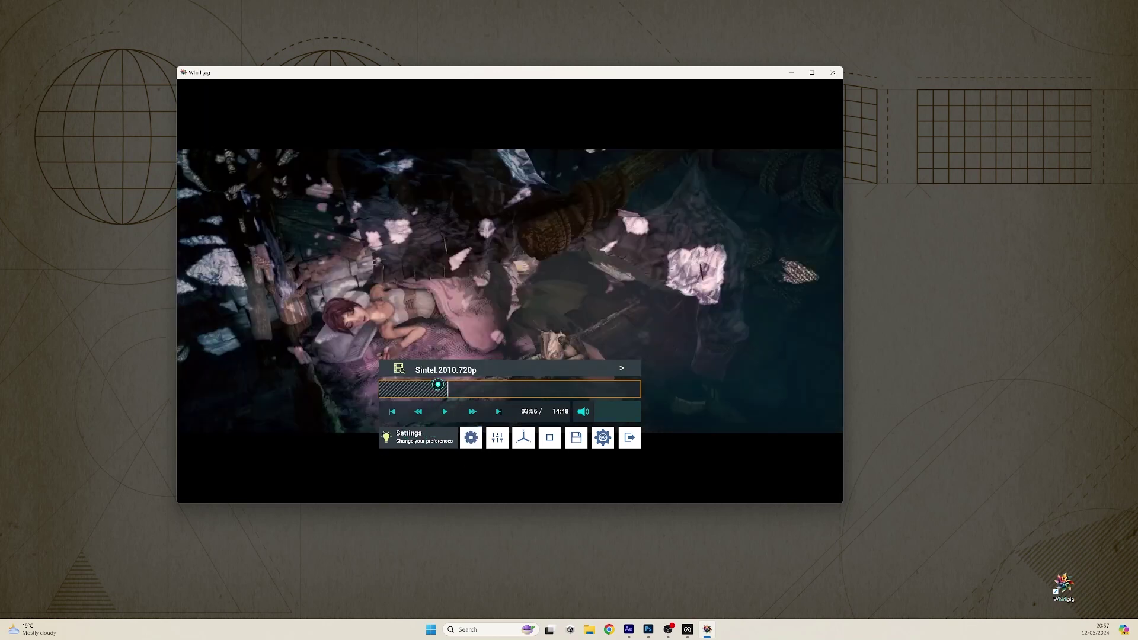
click(439, 372)
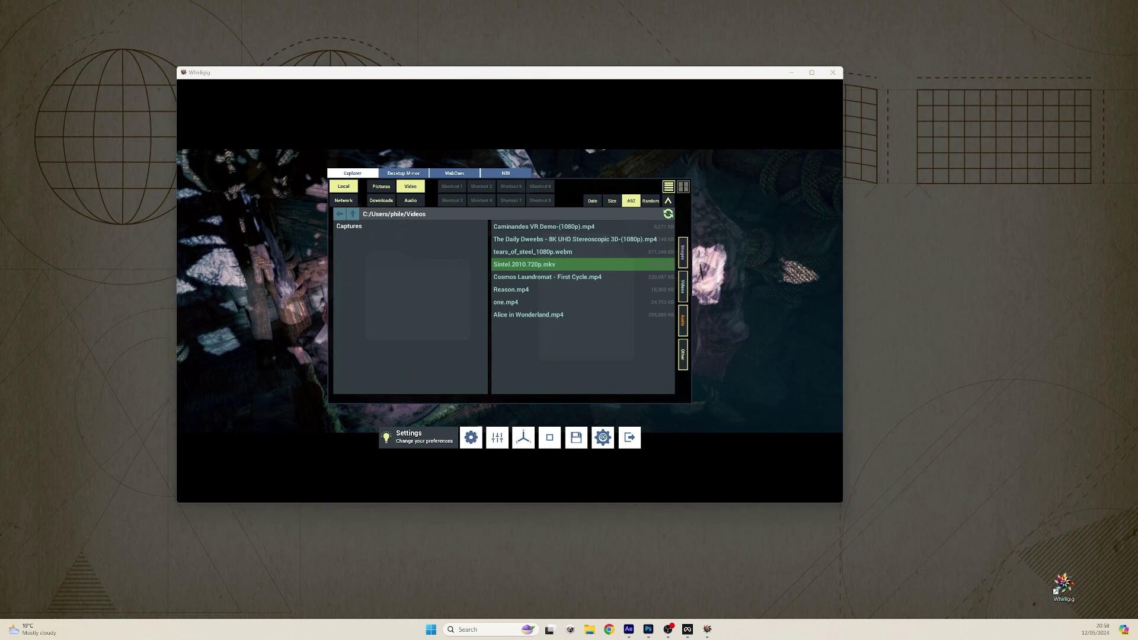
Open the Videos folder in File Explorer and arrange its window beside the Whirligig window.
key(super+e)
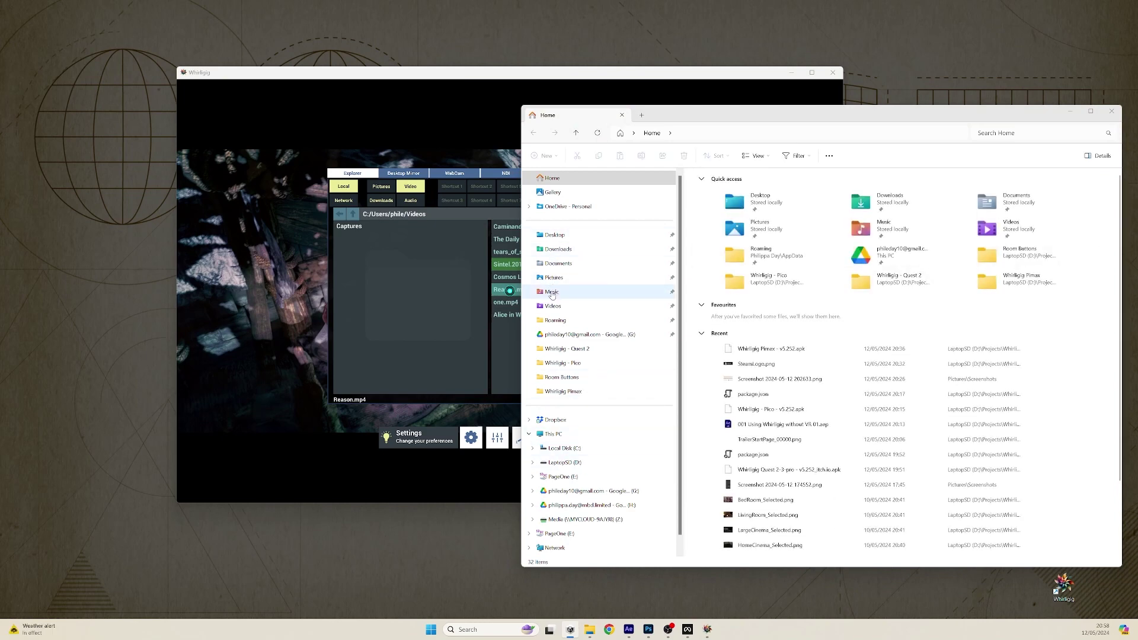
click(554, 306)
drag(641, 110, 587, 66)
drag(770, 93, 1137, 138)
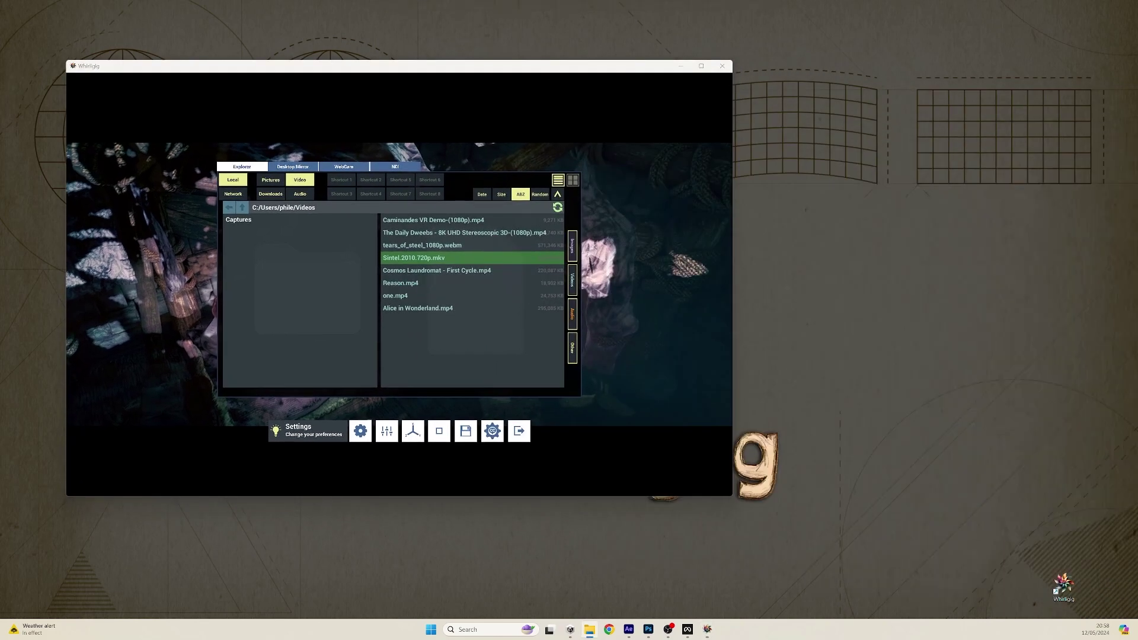
drag(1137, 178, 770, 93)
Drop Reason.mp4, Sintel.2010.720p.mkv, The Daily Dweebs and tears_of_steel_1080p.webm from File Explorer onto the player in turn, finishing with Reason.mp4 again.
drag(916, 256, 426, 313)
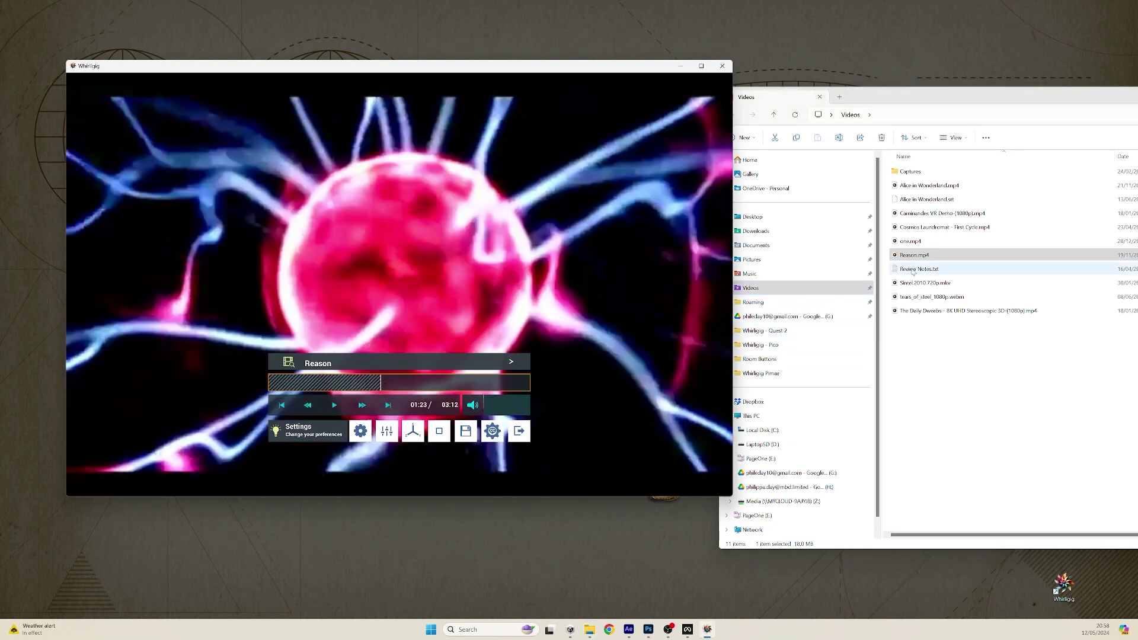
drag(925, 283, 403, 207)
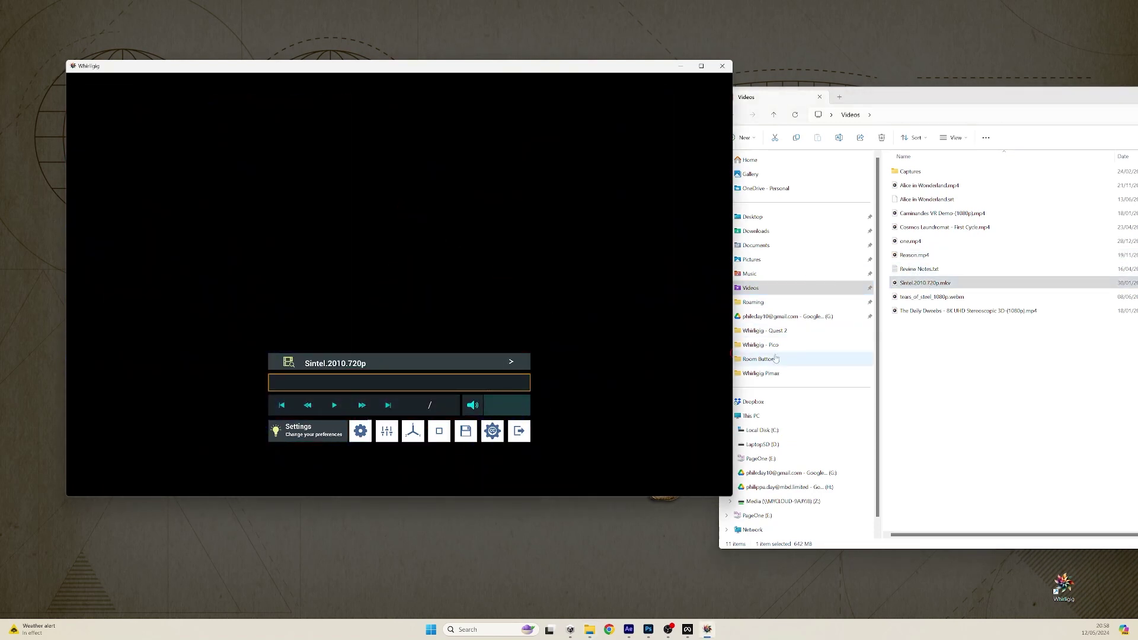
drag(920, 312, 407, 216)
drag(918, 296, 436, 246)
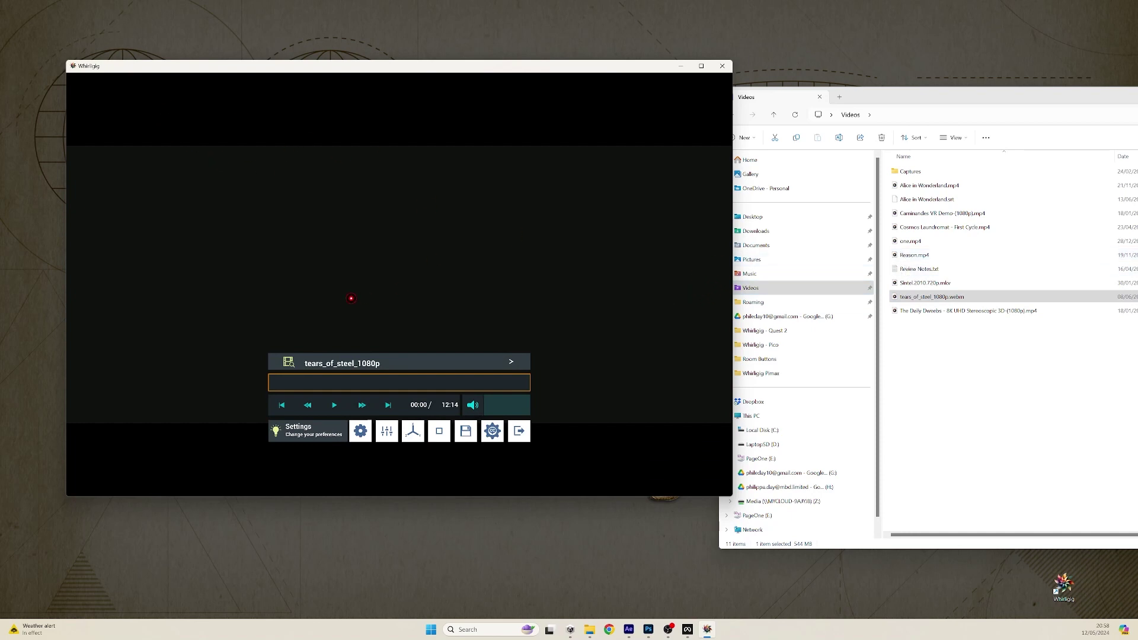
drag(916, 255, 340, 255)
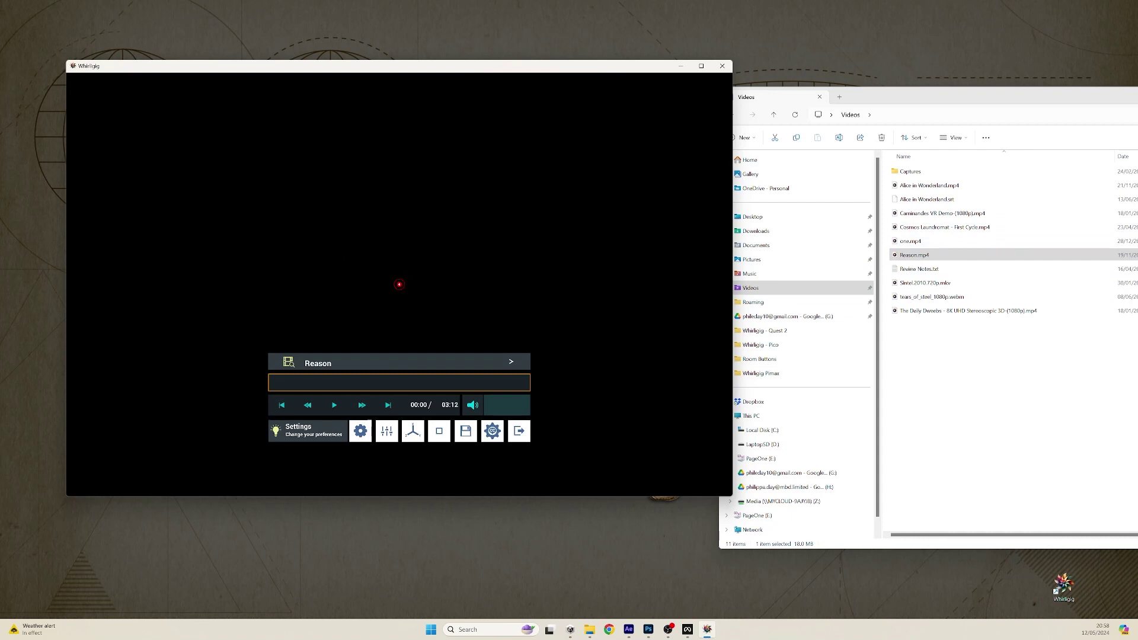
Move File Explorer out of view, bring the player window back towards the centre and seek Reason to about 00:51.
drag(1037, 95, 1137, 193)
drag(327, 66, 518, 86)
click(533, 405)
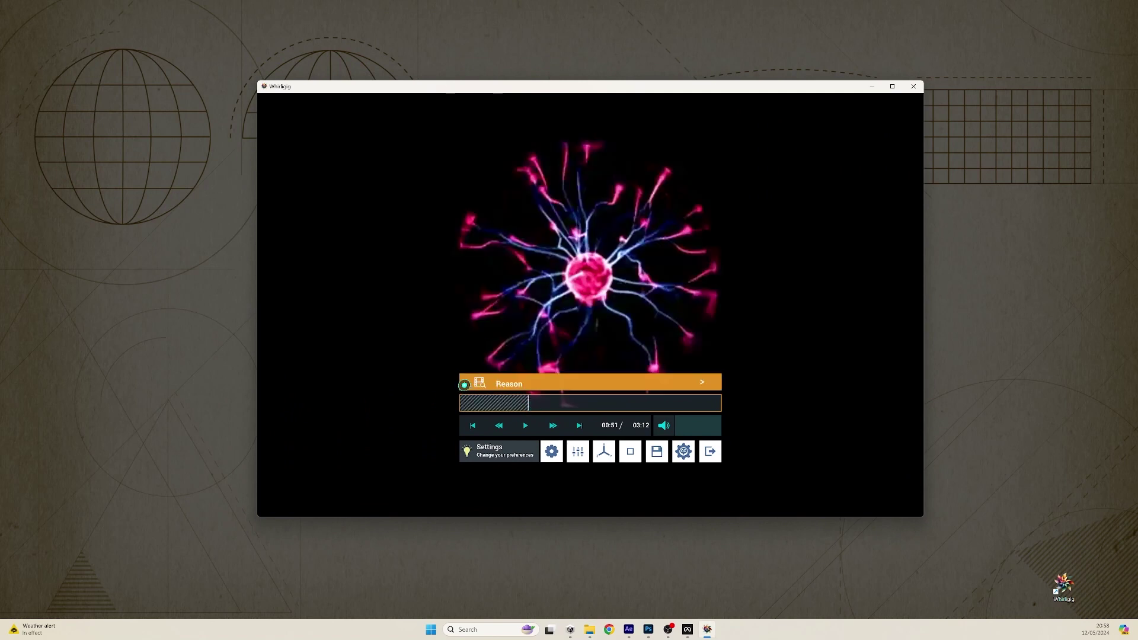